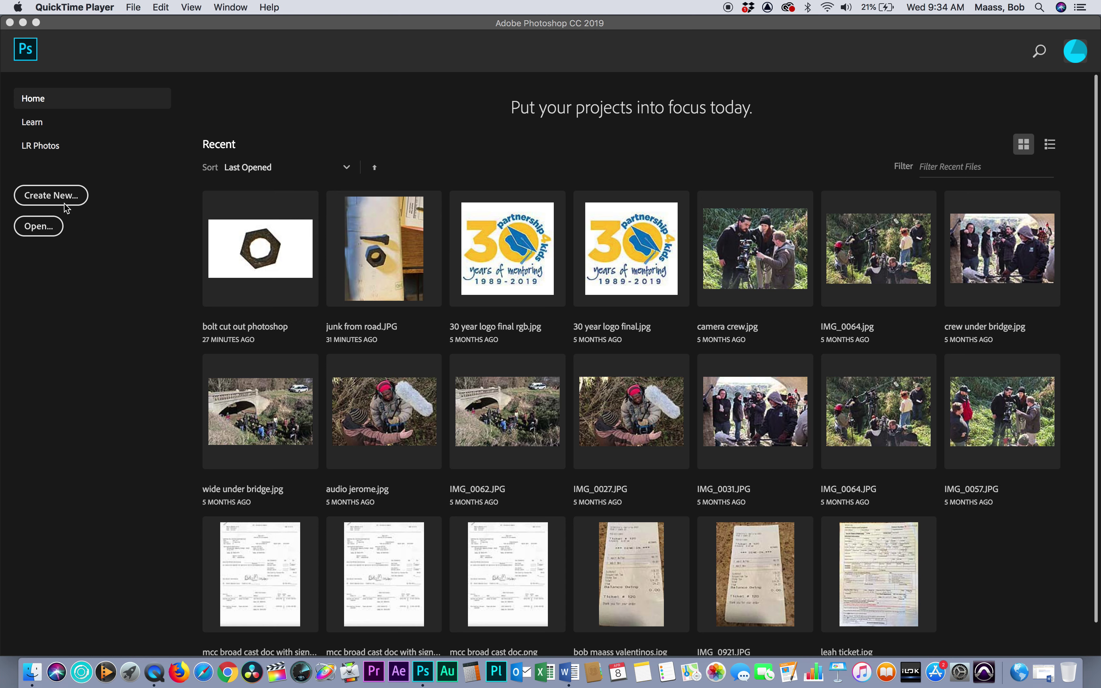
Create a new HDTV 1080p (1920x1080, 72 ppi) document with a Background Color canvas
{"action": "left_click", "coordinate": [63, 203]}
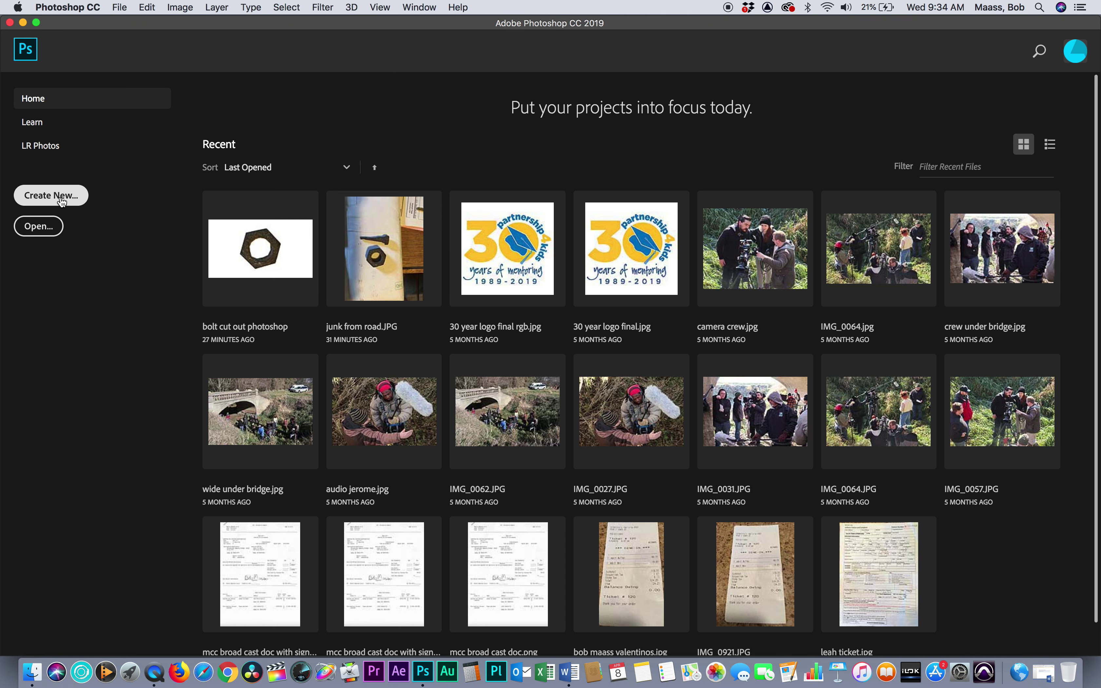
{"action": "left_click", "coordinate": [62, 201]}
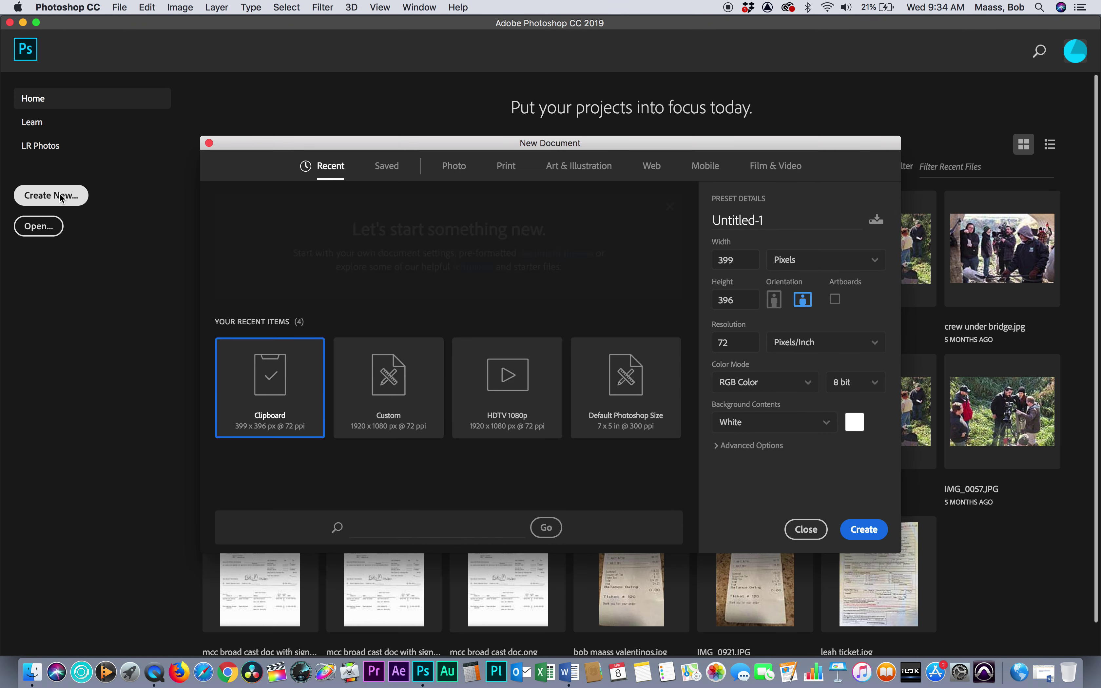
{"action": "left_click", "coordinate": [774, 169]}
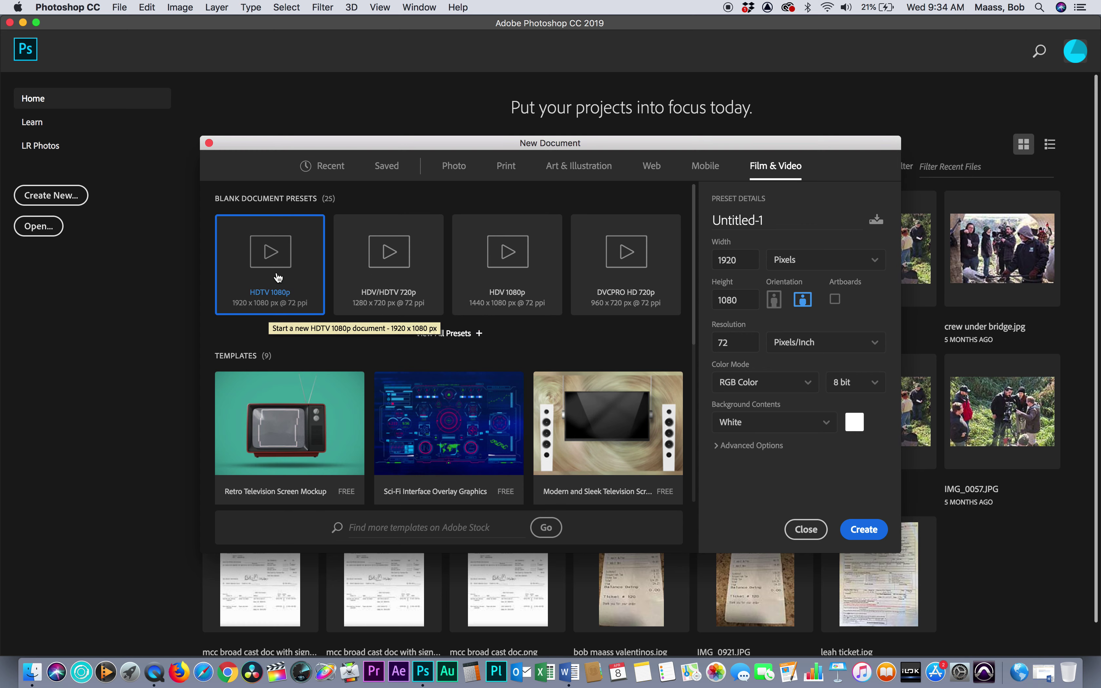
{"action": "left_click", "coordinate": [826, 425]}
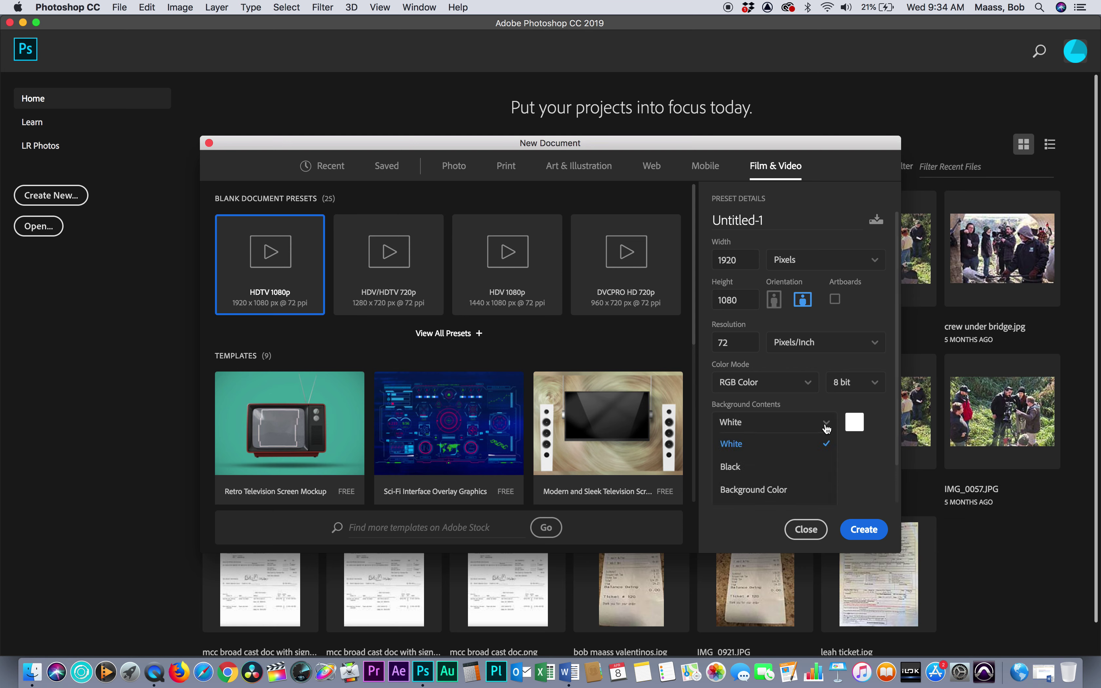
{"action": "left_click", "coordinate": [765, 491]}
{"action": "left_click", "coordinate": [864, 529]}
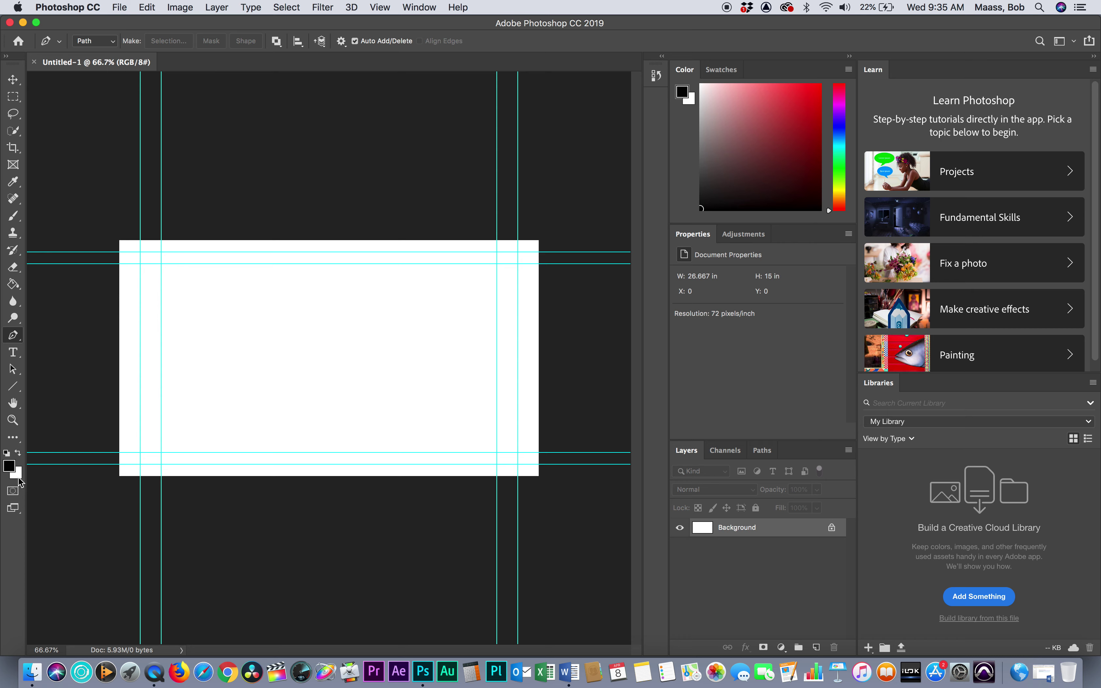
Fill the white Background layer with black using the Paint Bucket
{"action": "left_click", "coordinate": [13, 284]}
{"action": "left_click", "coordinate": [296, 365]}
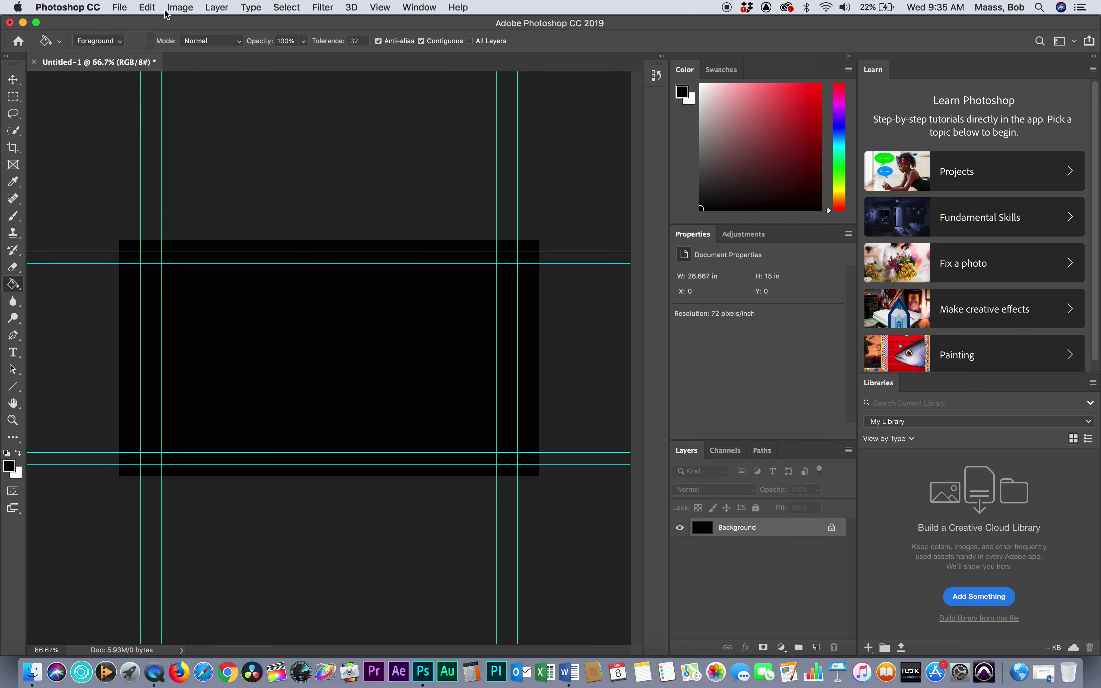
Add a new empty layer named banner via Layer > New > Layer
{"action": "left_click", "coordinate": [214, 6]}
{"action": "mouse_move", "coordinate": [232, 23]}
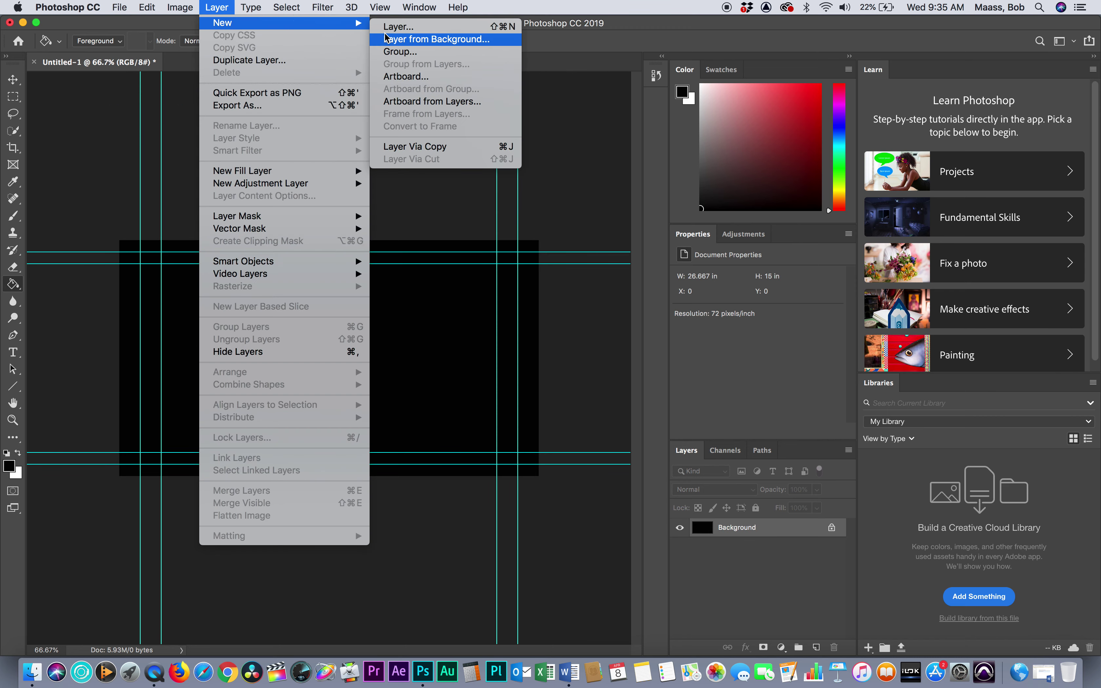
{"action": "left_click", "coordinate": [410, 28]}
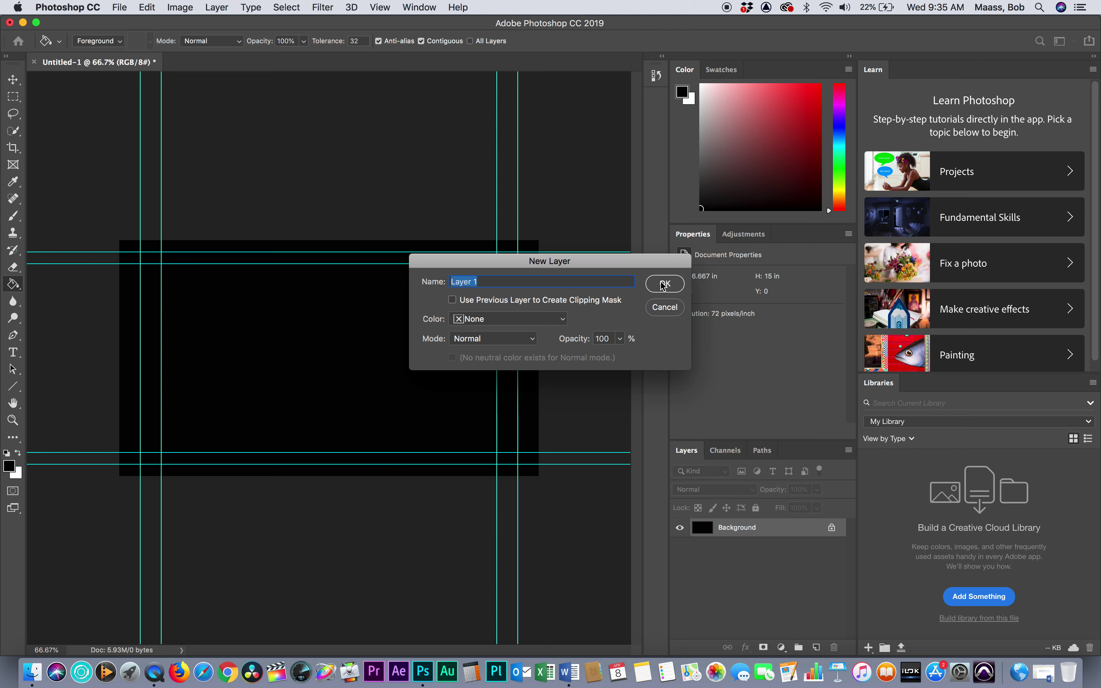
{"action": "type", "text": "banner"}
{"action": "left_click", "coordinate": [669, 286]}
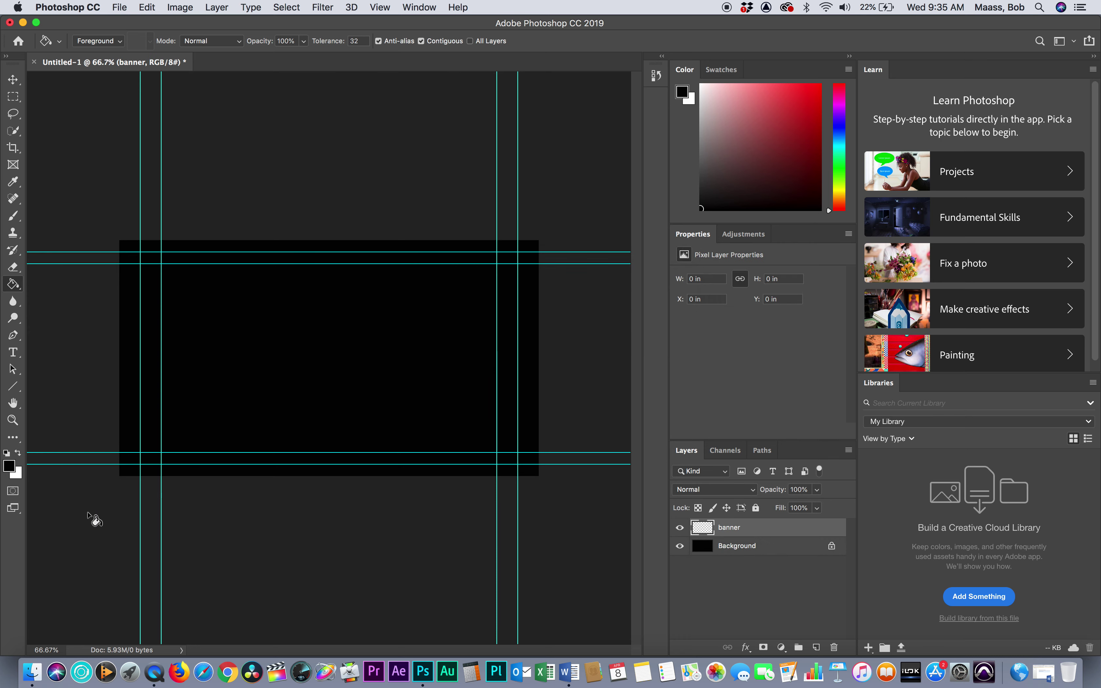
Set the foreground colour to gold #b09501
{"action": "left_click", "coordinate": [10, 465]}
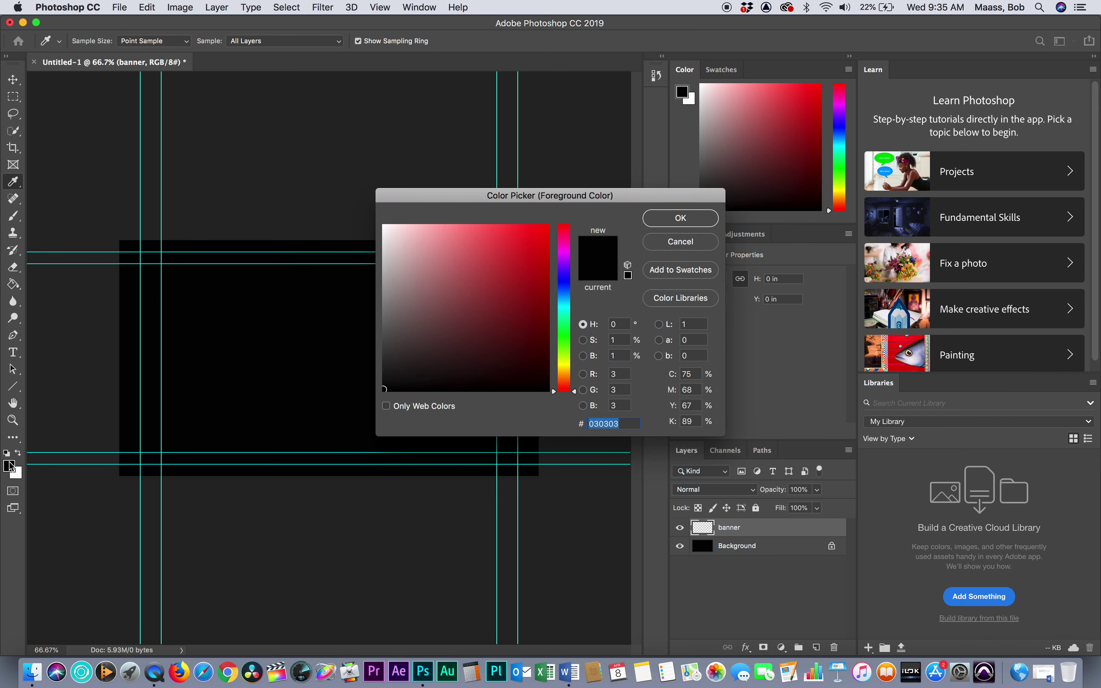
{"action": "left_click", "coordinate": [564, 365]}
{"action": "left_click_drag", "start_coordinate": [546, 268], "coordinate": [547, 276]}
{"action": "left_click_drag", "start_coordinate": [577, 363], "coordinate": [575, 368]}
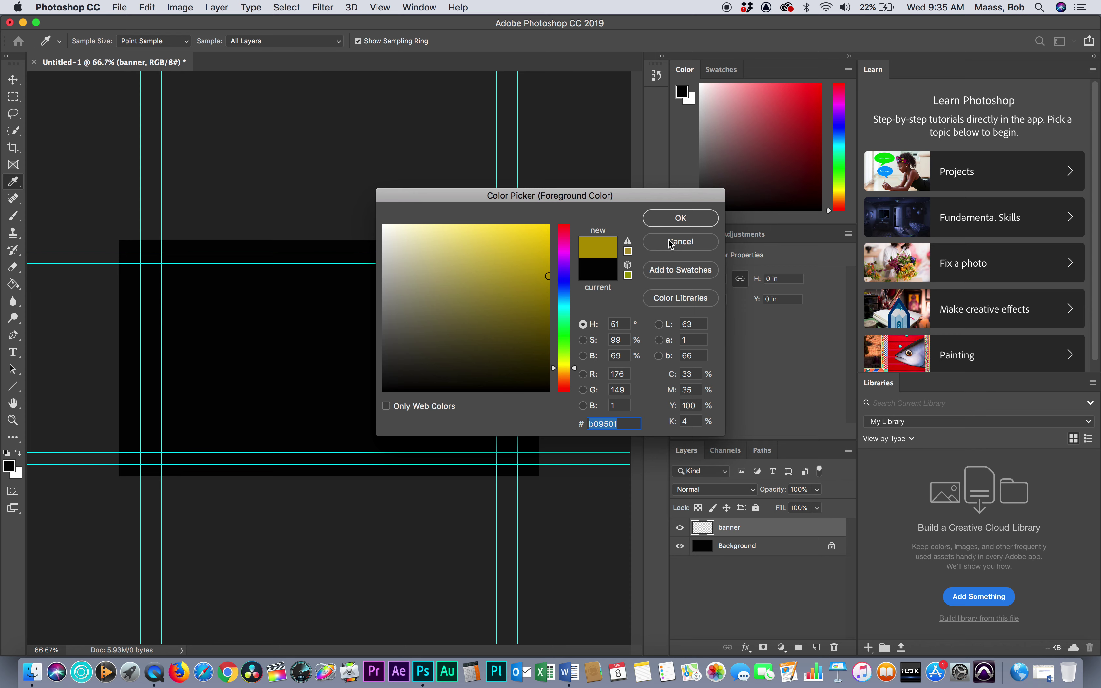
{"action": "left_click", "coordinate": [676, 219]}
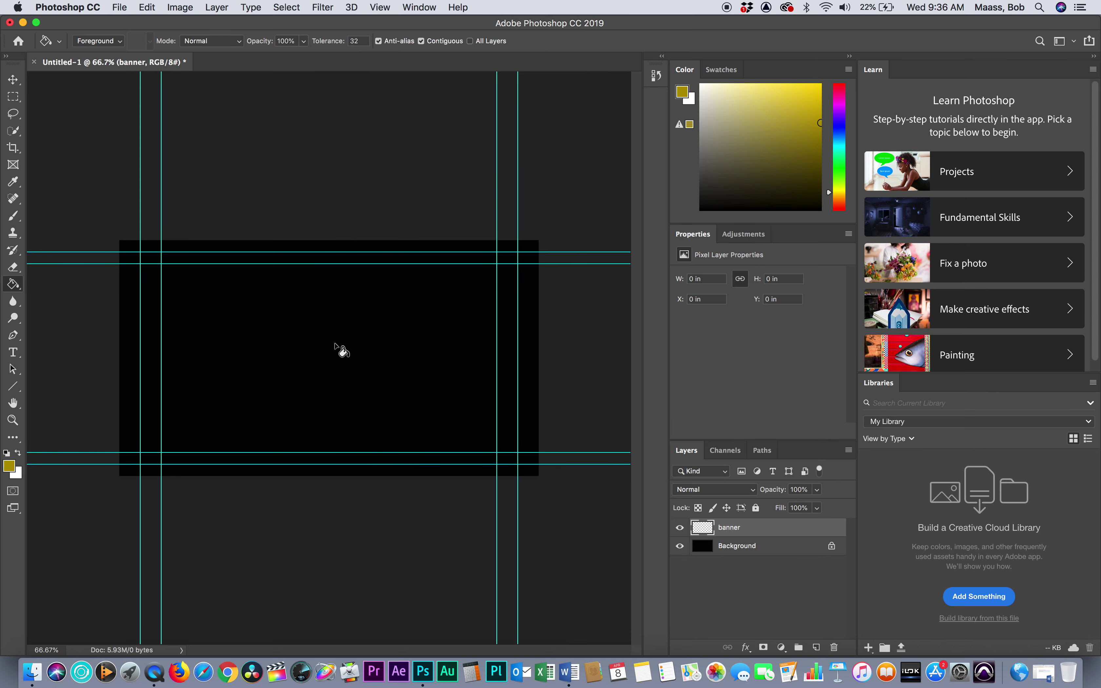
Select a full-width strip near the bottom, fill it gold, and nudge it slightly down
{"action": "left_click", "coordinate": [14, 102]}
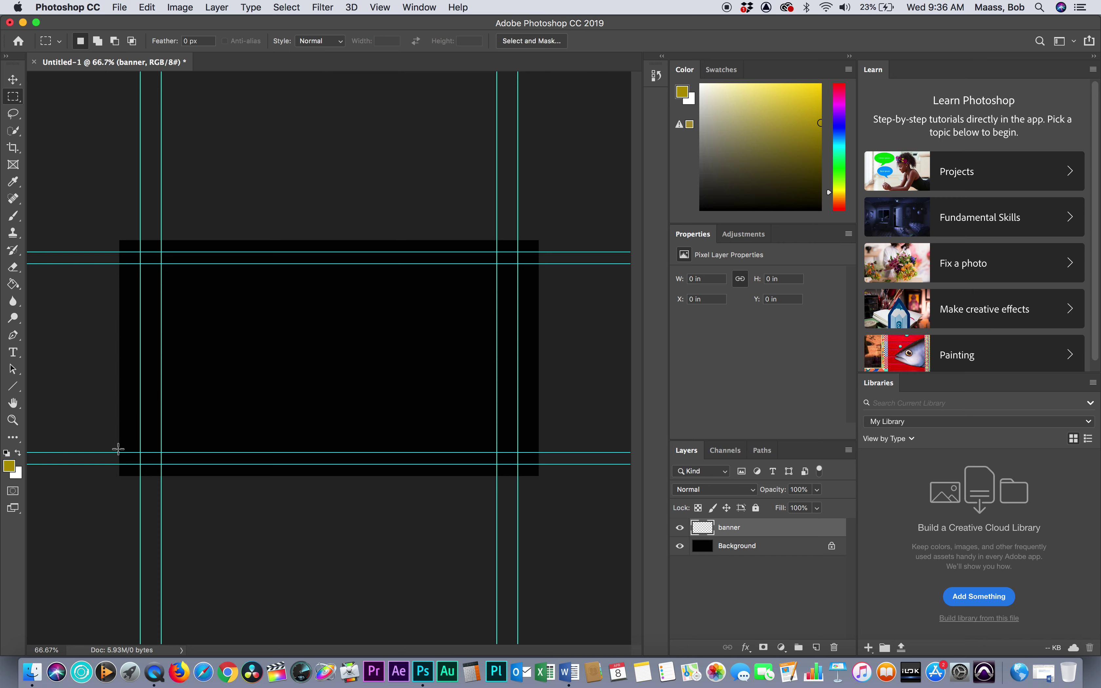
{"action": "left_click_drag", "start_coordinate": [111, 449], "coordinate": [557, 410]}
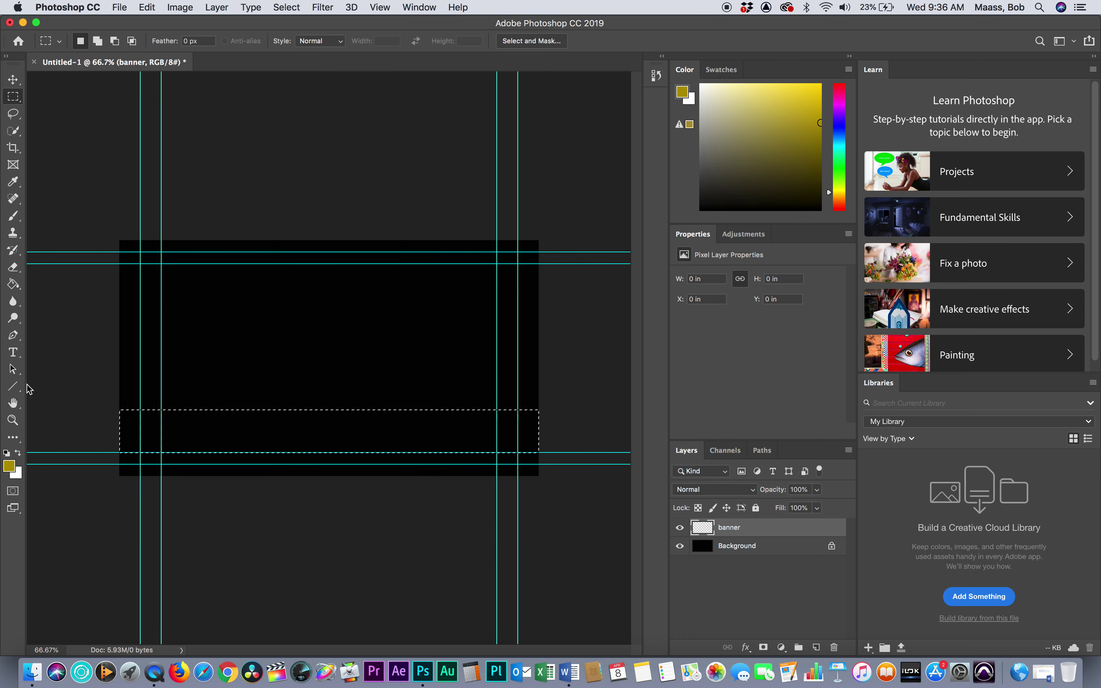
{"action": "left_click", "coordinate": [14, 285]}
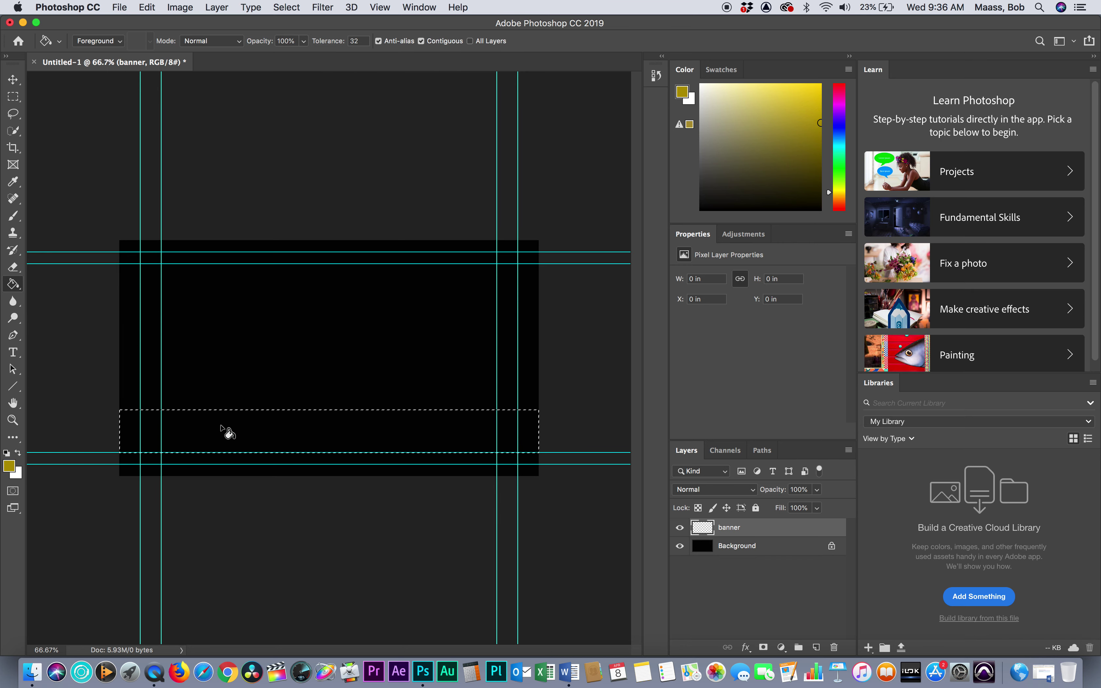
{"action": "left_click", "coordinate": [222, 426]}
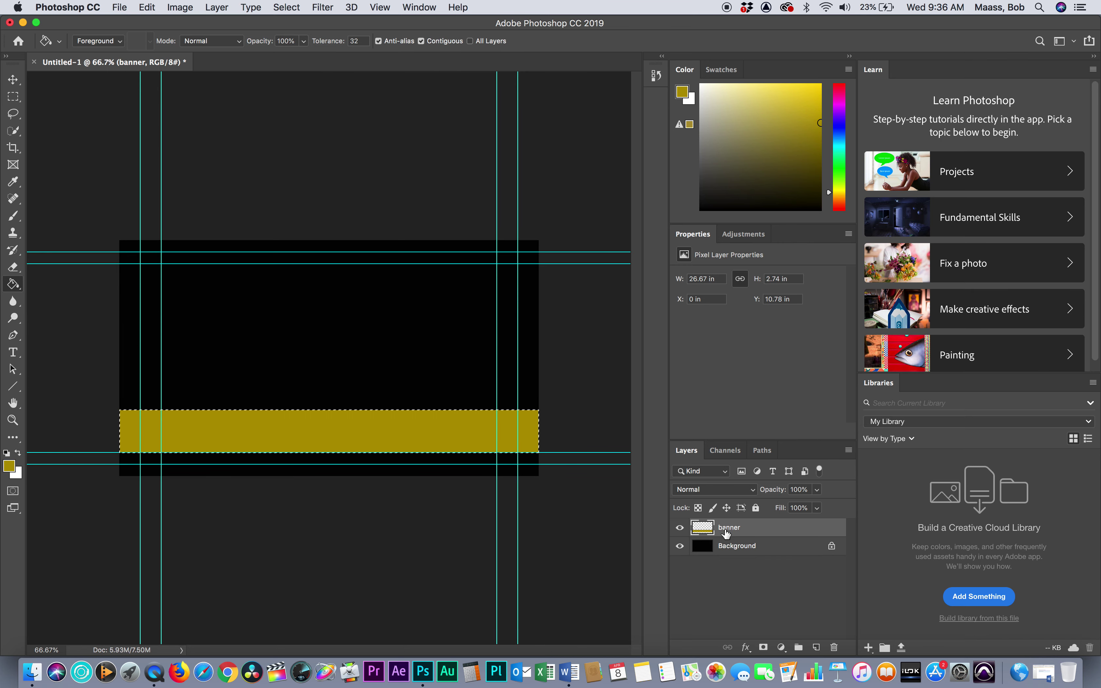
{"action": "left_click", "coordinate": [13, 79]}
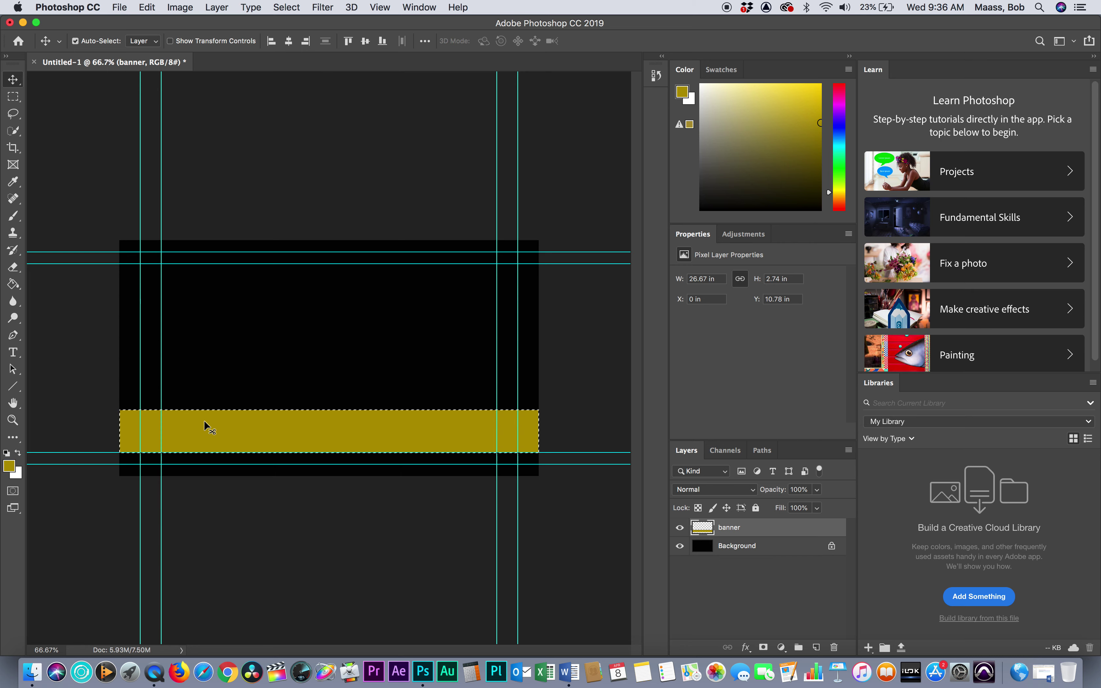
{"action": "left_click_drag", "start_coordinate": [214, 432], "coordinate": [214, 439]}
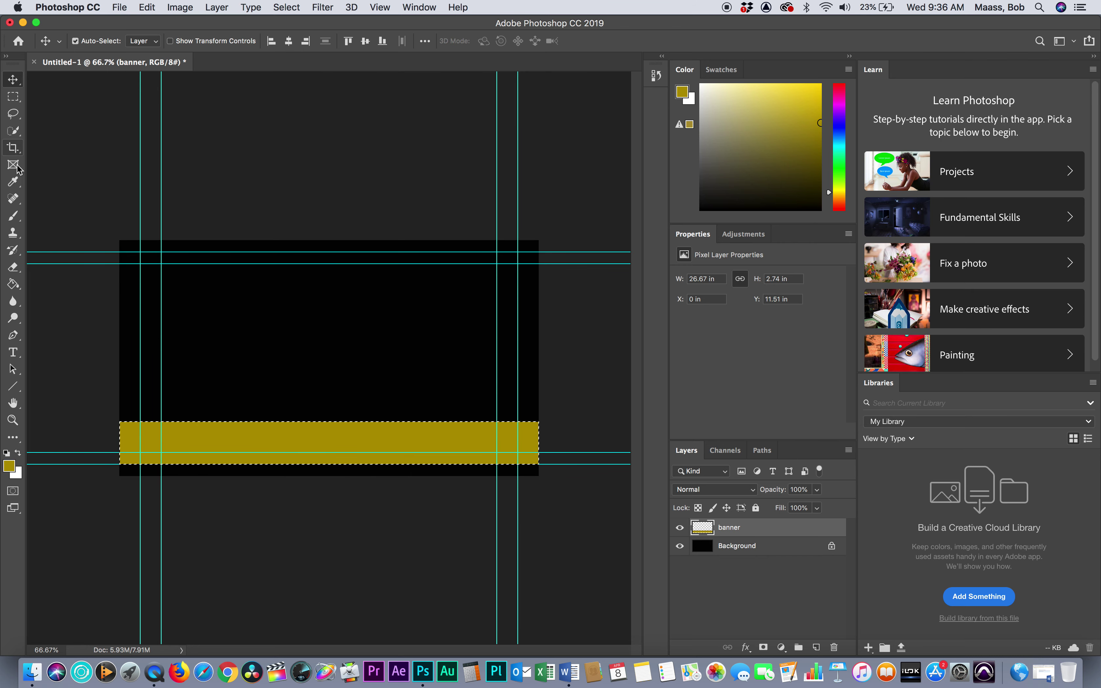
Add a text layer on the gold banner in near-black 070707 containing the person's name
{"action": "left_click", "coordinate": [12, 353]}
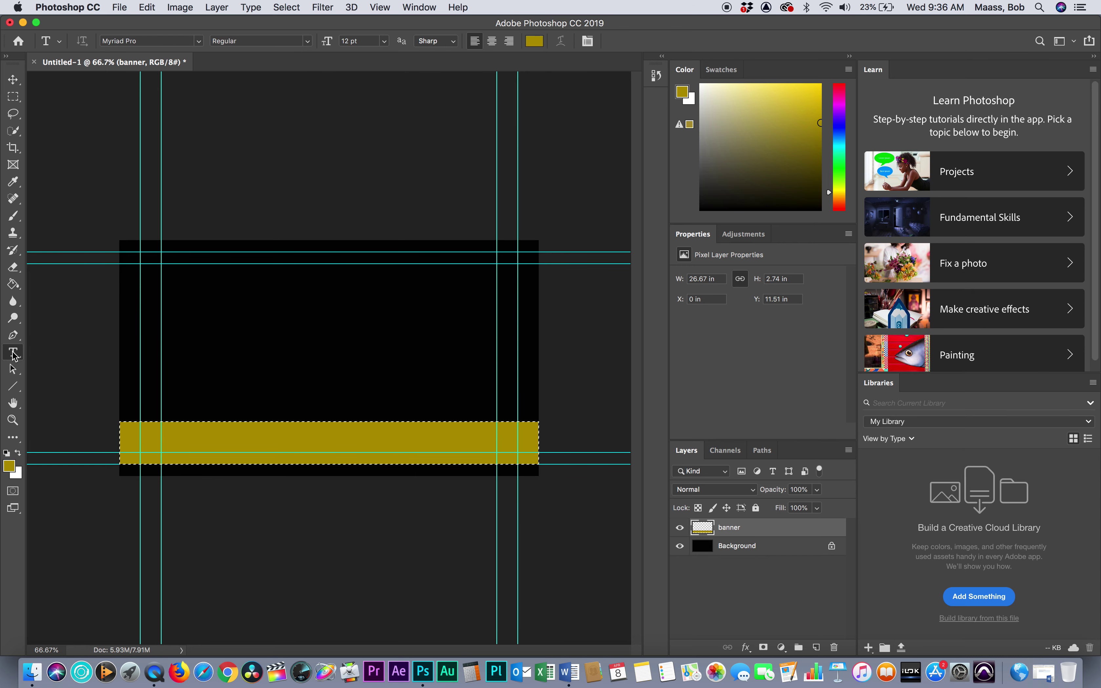
{"action": "left_click", "coordinate": [174, 443]}
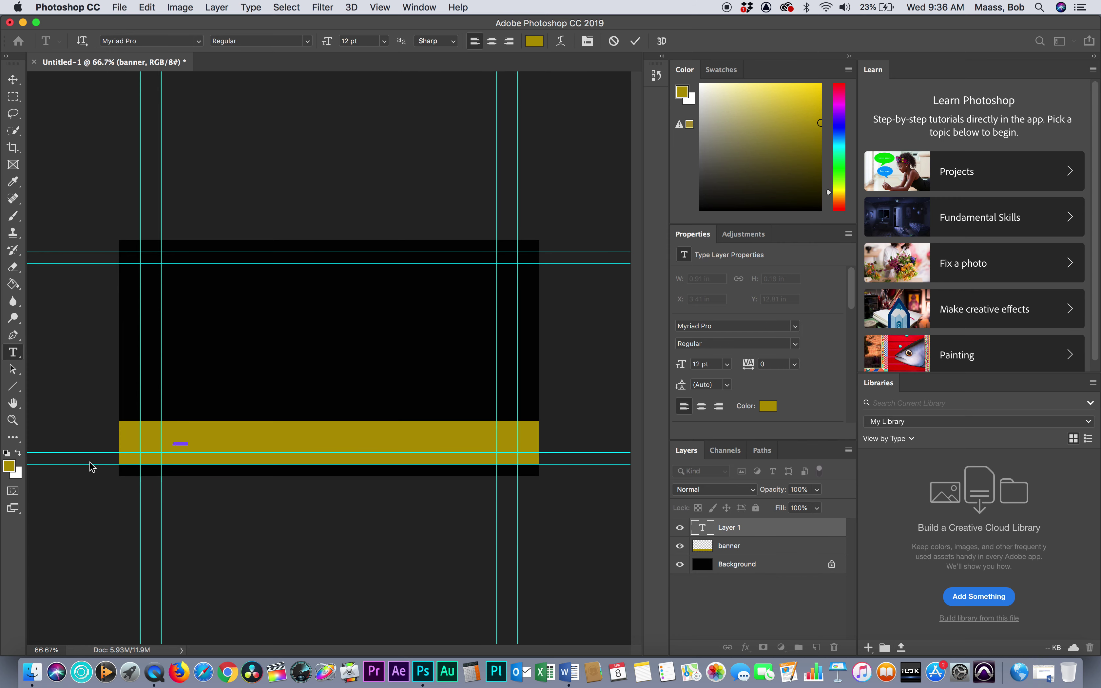
{"action": "left_click", "coordinate": [10, 466]}
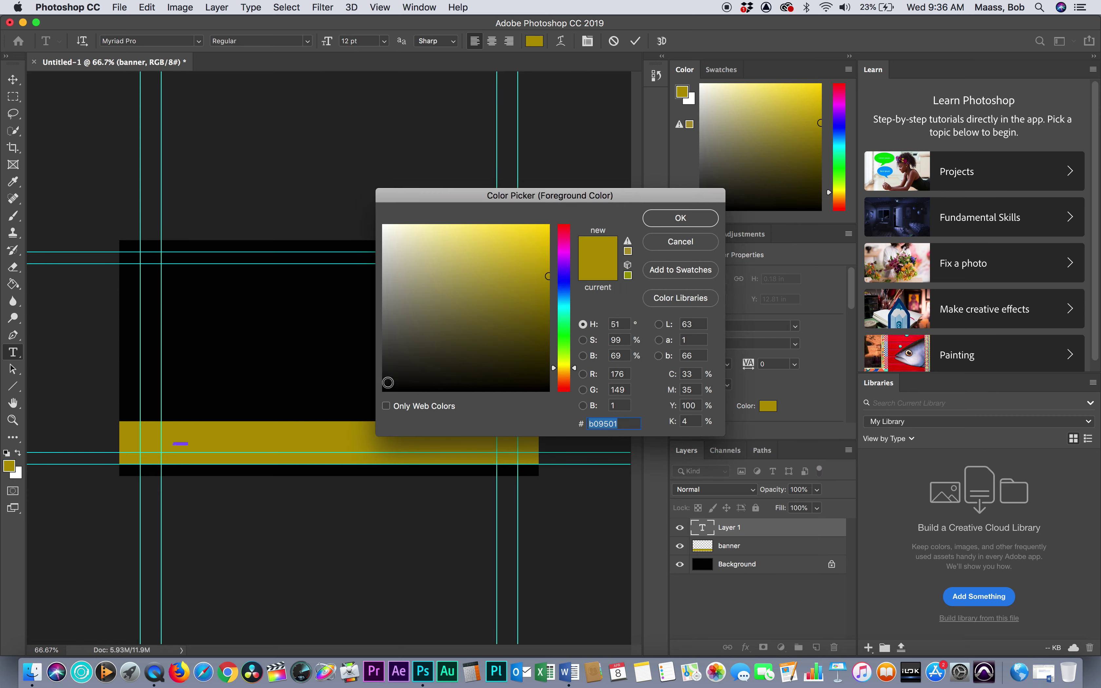
{"action": "left_click", "coordinate": [386, 387]}
{"action": "left_click", "coordinate": [680, 218]}
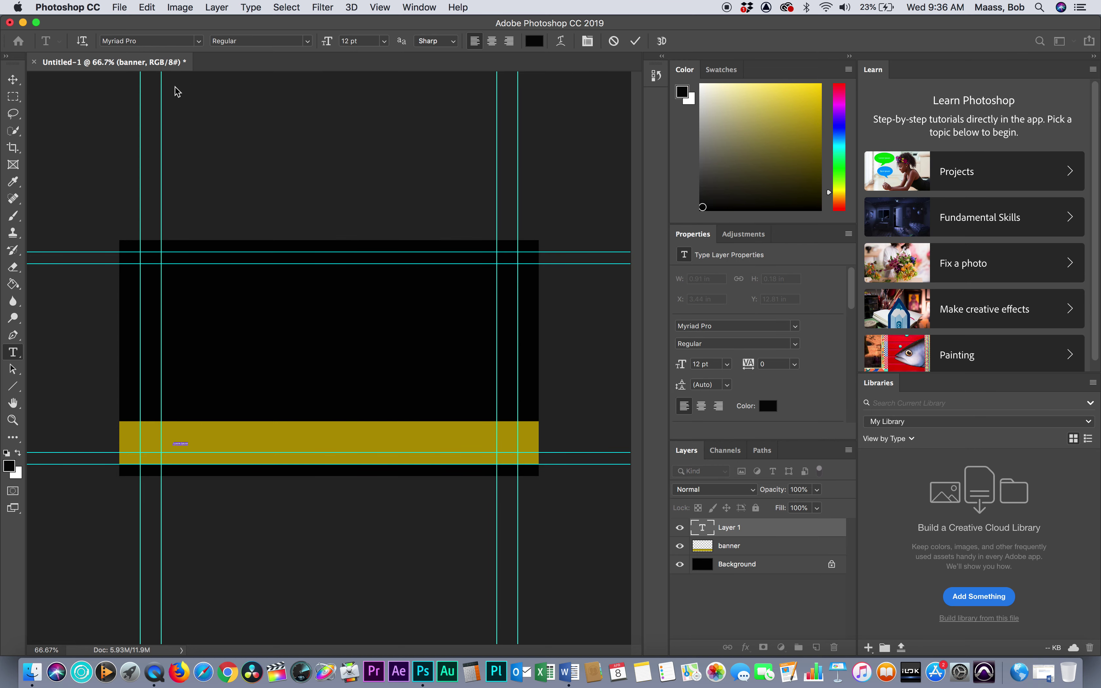
{"action": "left_click", "coordinate": [533, 42]}
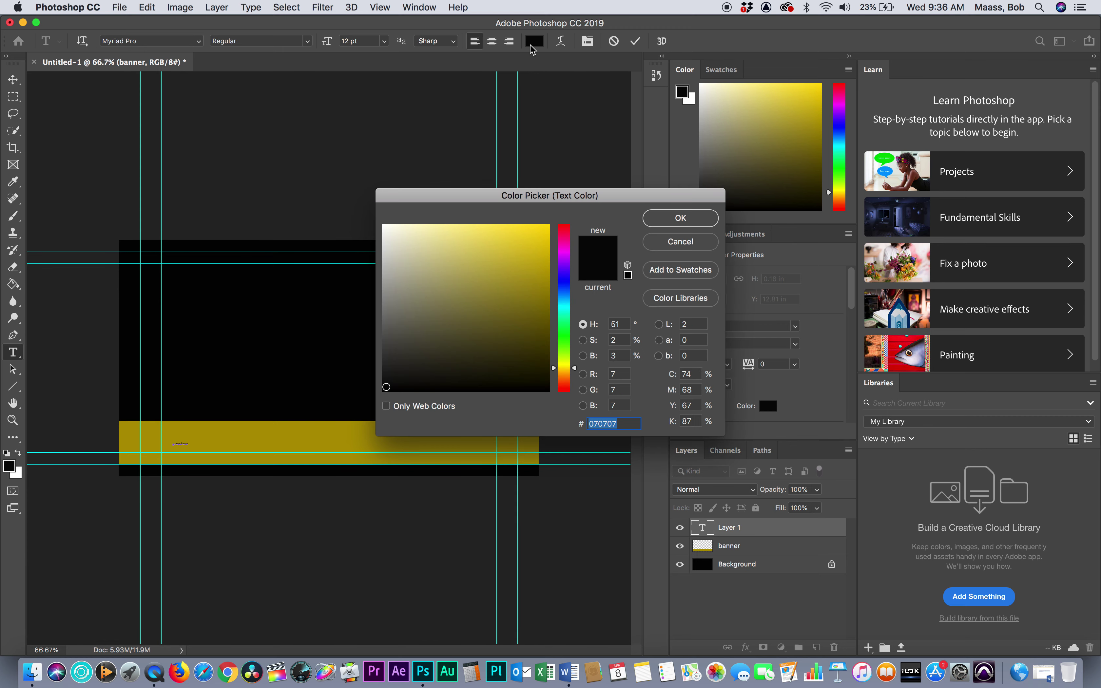
{"action": "left_click", "coordinate": [677, 217]}
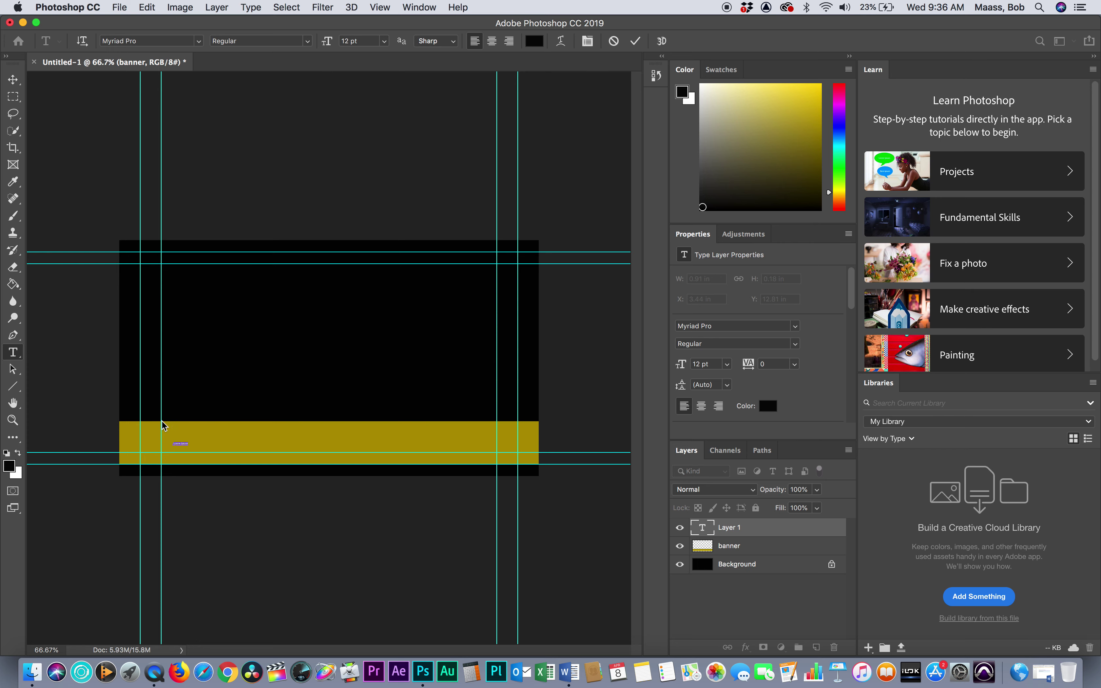
Change the name text's font size to 65 pt, then to 100 pt
{"action": "left_click", "coordinate": [371, 41]}
{"action": "type", "text": "65"}
{"action": "key", "text": "Return"}
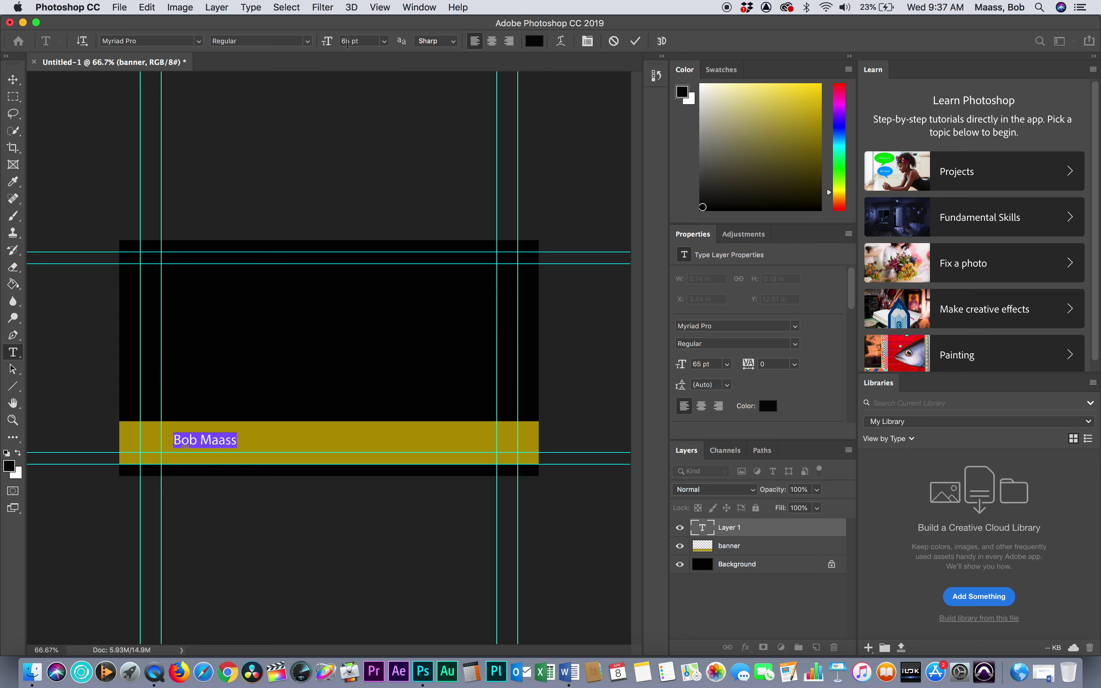
{"action": "left_click", "coordinate": [371, 42]}
{"action": "type", "text": "100"}
{"action": "key", "text": "Return"}
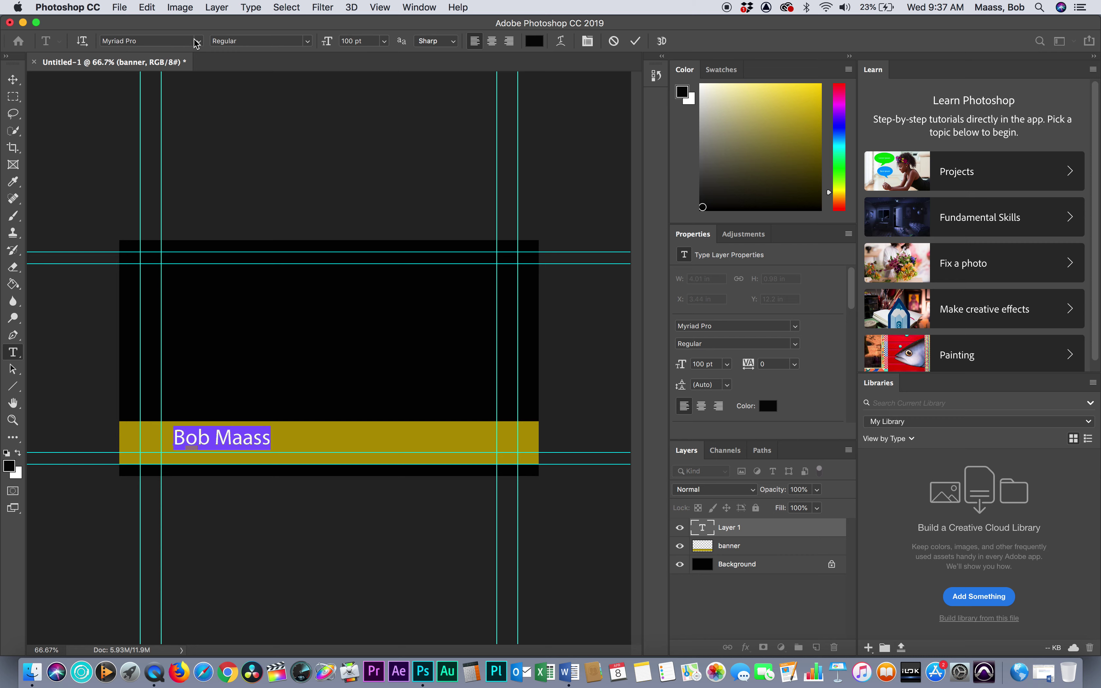
Switch the name to Bebas Neue and drag it to X 3.5 in, Y 12.18 in
{"action": "left_click", "coordinate": [141, 40]}
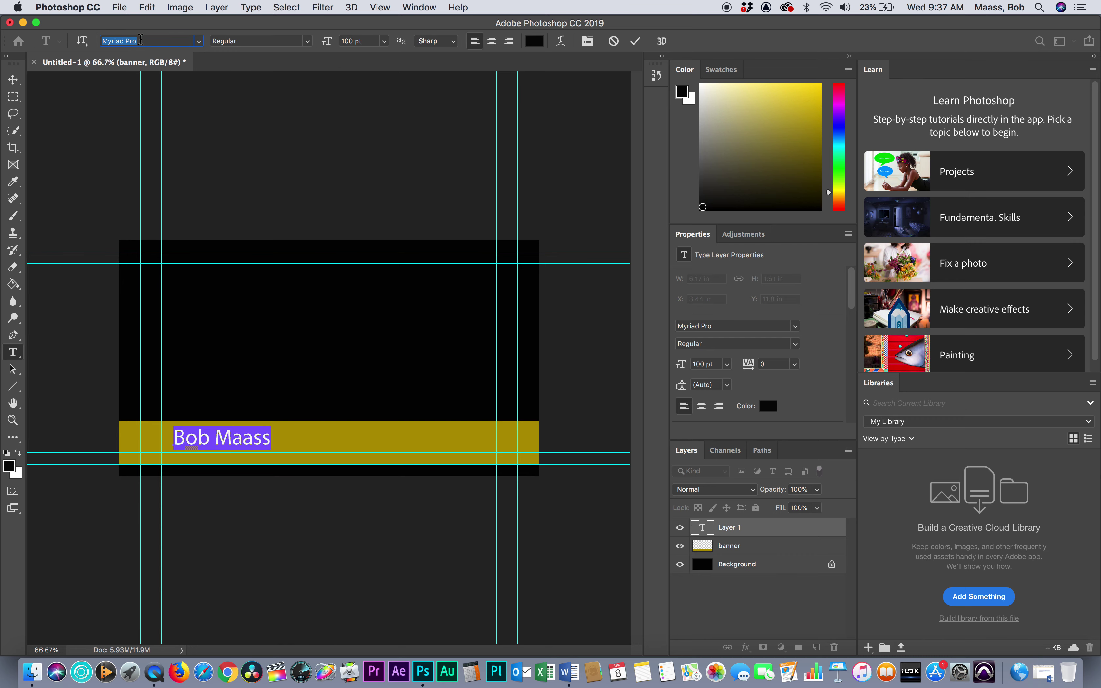
{"action": "type", "text": "a"}
{"action": "key", "text": "Down"}
{"action": "key", "text": "Down"}
{"action": "key", "text": "Down"}
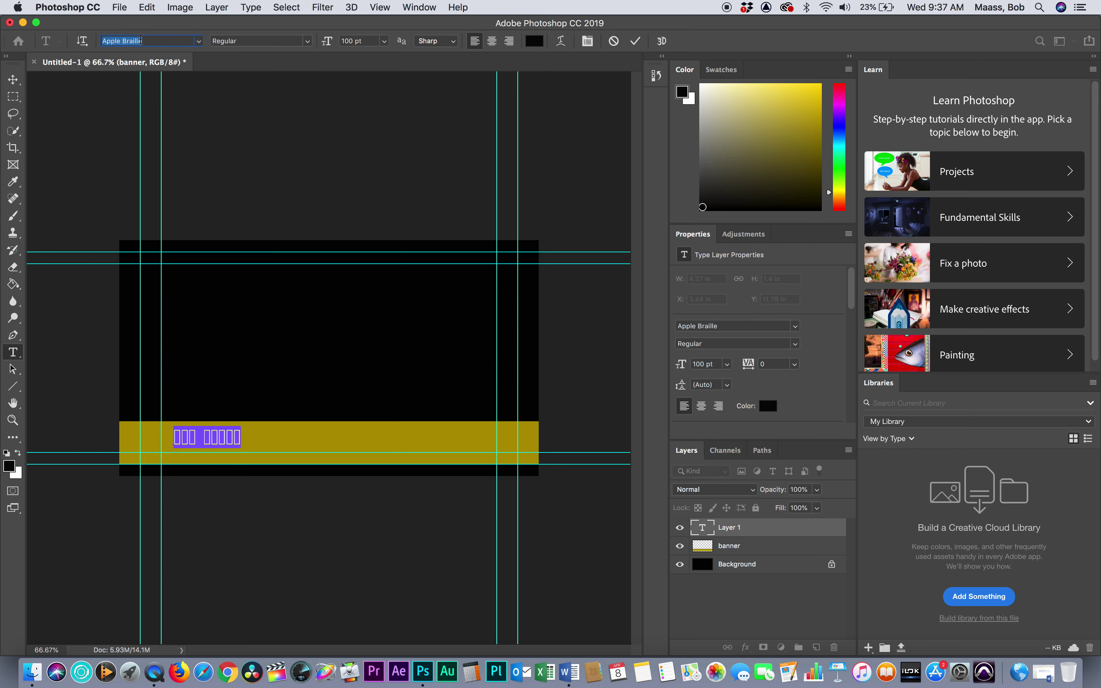
{"action": "key", "text": "Down"}
{"action": "key", "text": "Down"}
{"action": "key", "text": "Down"}
{"action": "key", "text": "Down"}
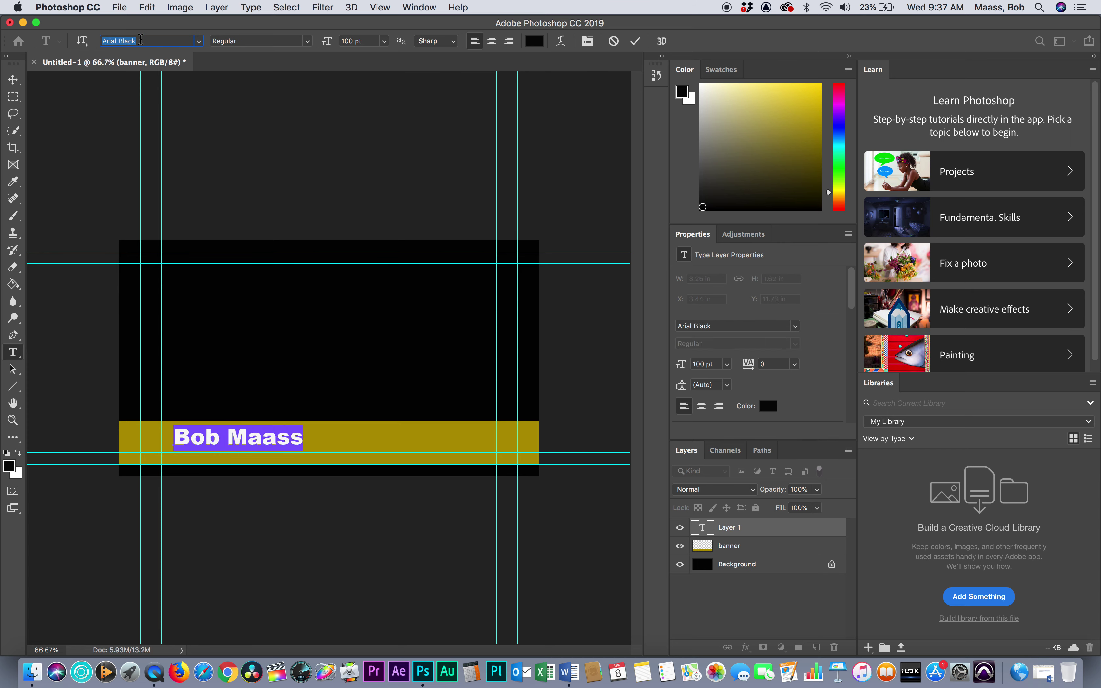
{"action": "key", "text": "Down"}
{"action": "key", "text": "Down"}
{"action": "key", "text": "Down"}
{"action": "key", "text": "Down"}
{"action": "key", "text": "Down"}
{"action": "key", "text": "Down"}
{"action": "key", "text": "Down"}
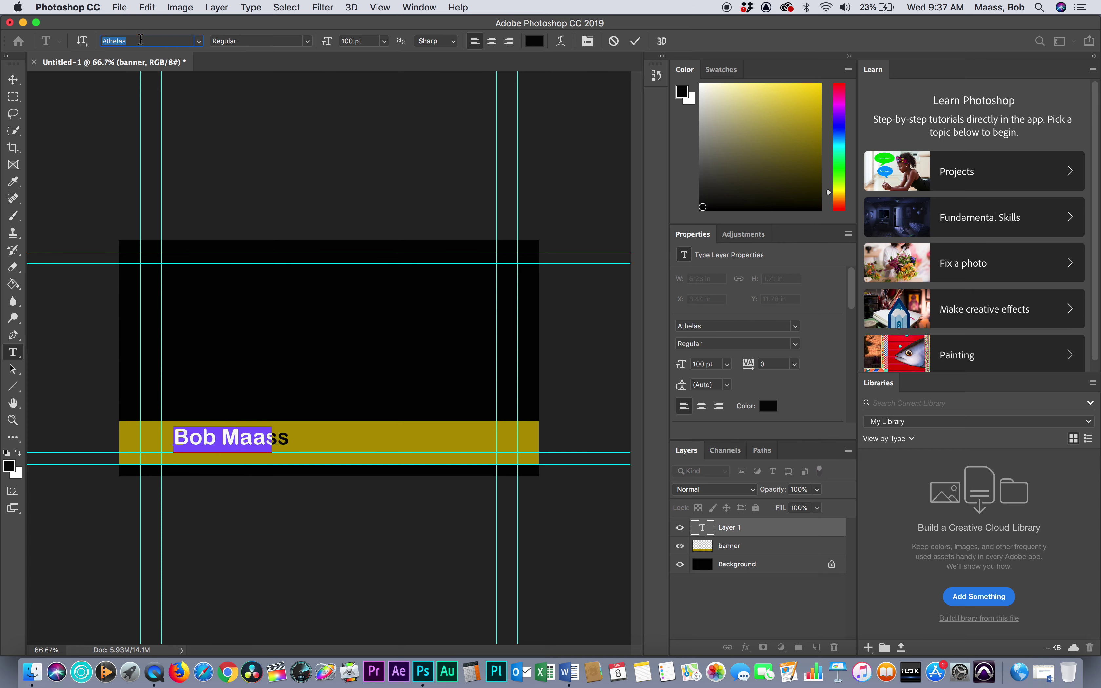
{"action": "key", "text": "Down"}
{"action": "key", "text": "Down"}
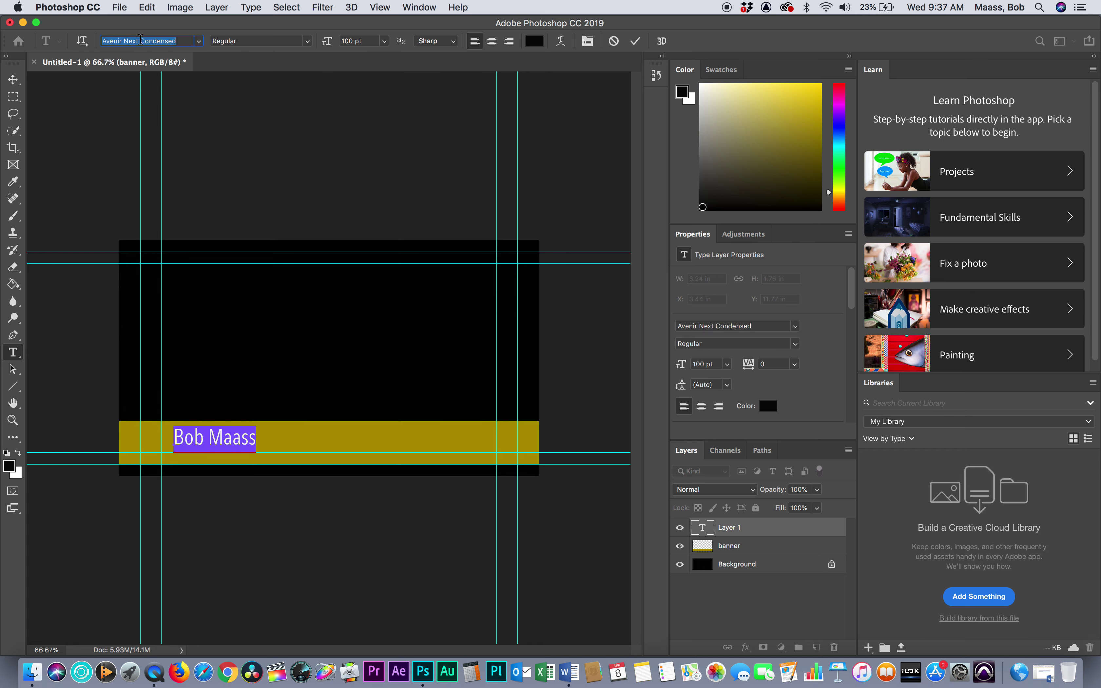
{"action": "key", "text": "Down"}
{"action": "key", "text": "Down"}
{"action": "key", "text": "Down"}
{"action": "key", "text": "Down"}
{"action": "key", "text": "Down"}
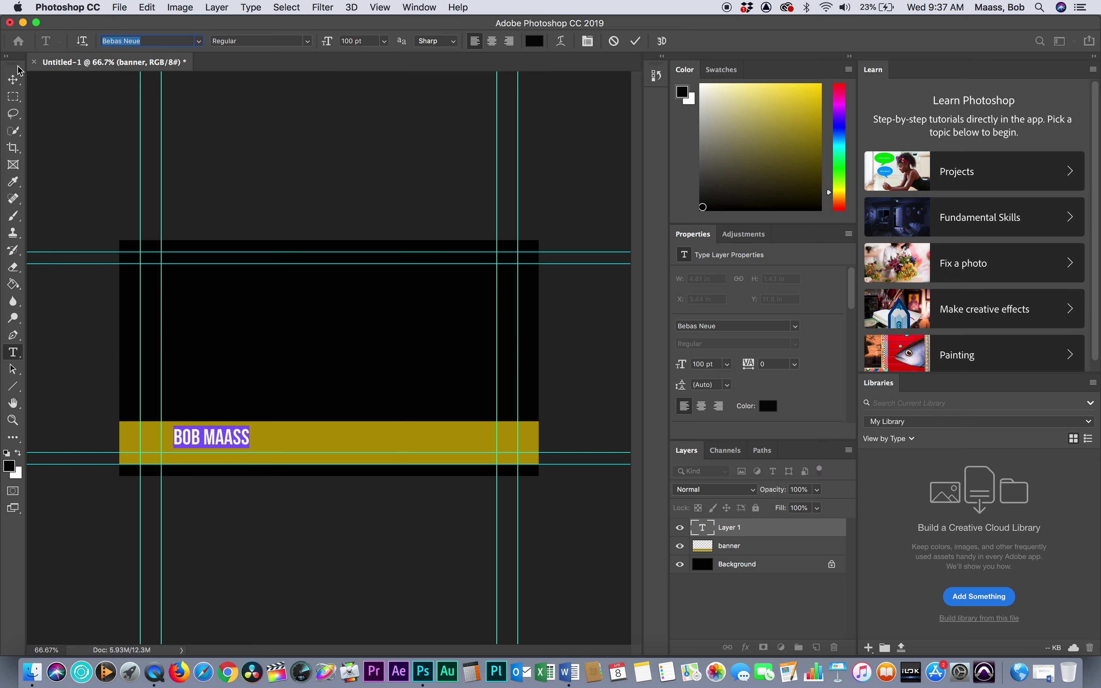
{"action": "left_click", "coordinate": [13, 80]}
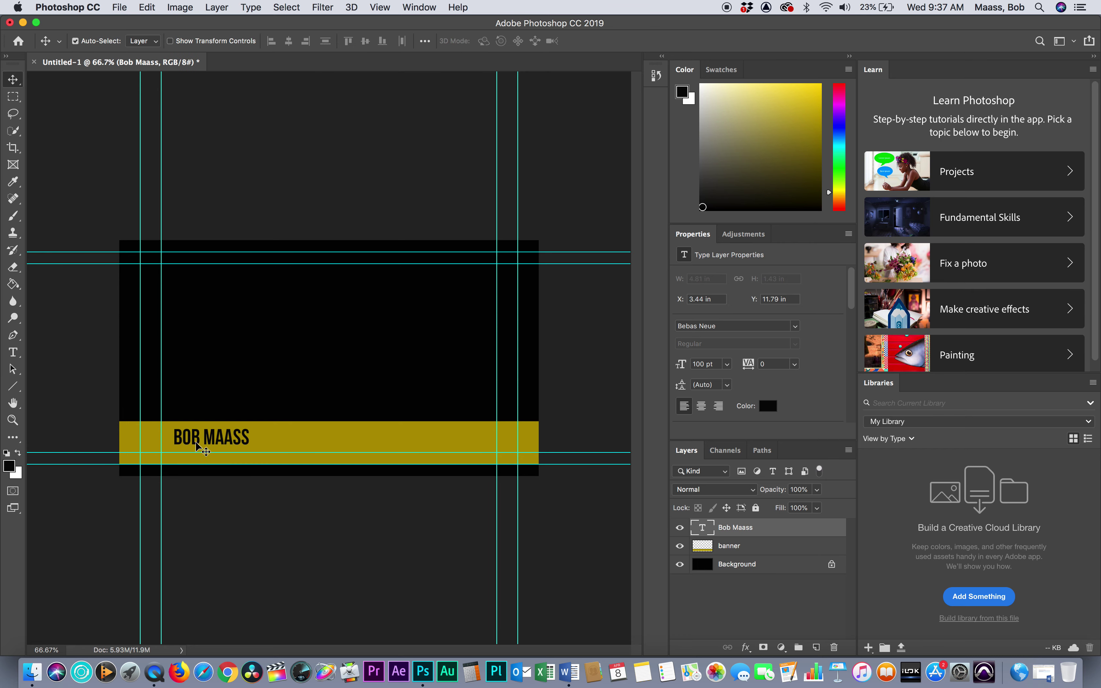
{"action": "left_click_drag", "start_coordinate": [196, 442], "coordinate": [201, 450]}
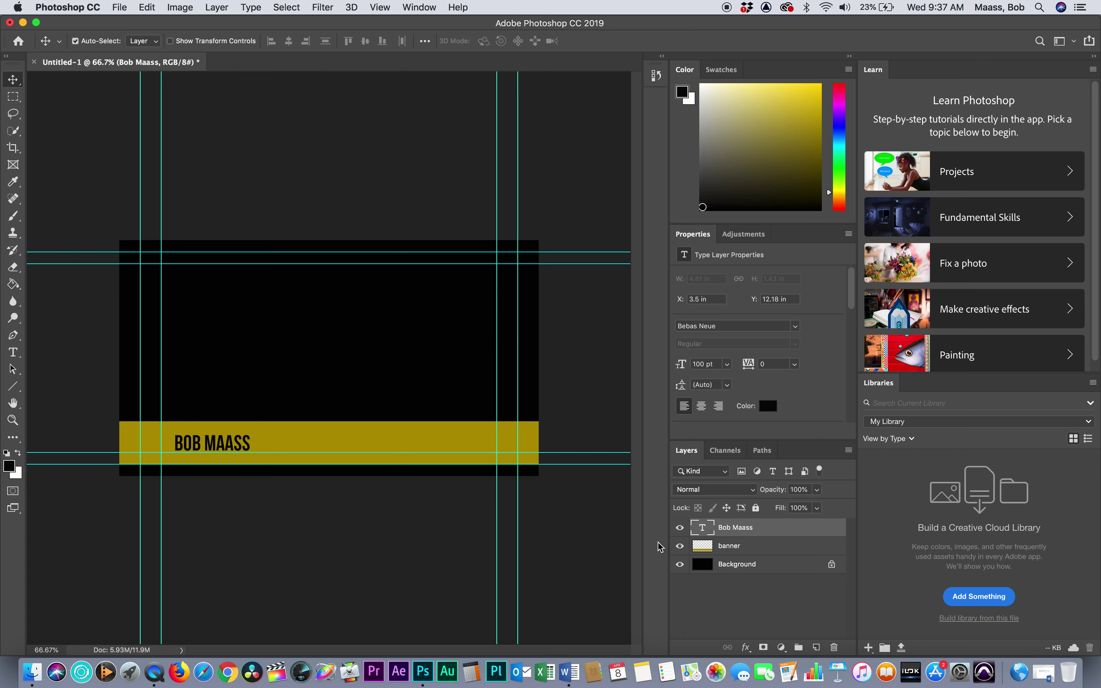
Duplicate the name layer, move the copy to the banner's right end, and retype it as MCC INSTRUCTOR
{"action": "left_click_drag", "start_coordinate": [750, 532], "coordinate": [817, 648]}
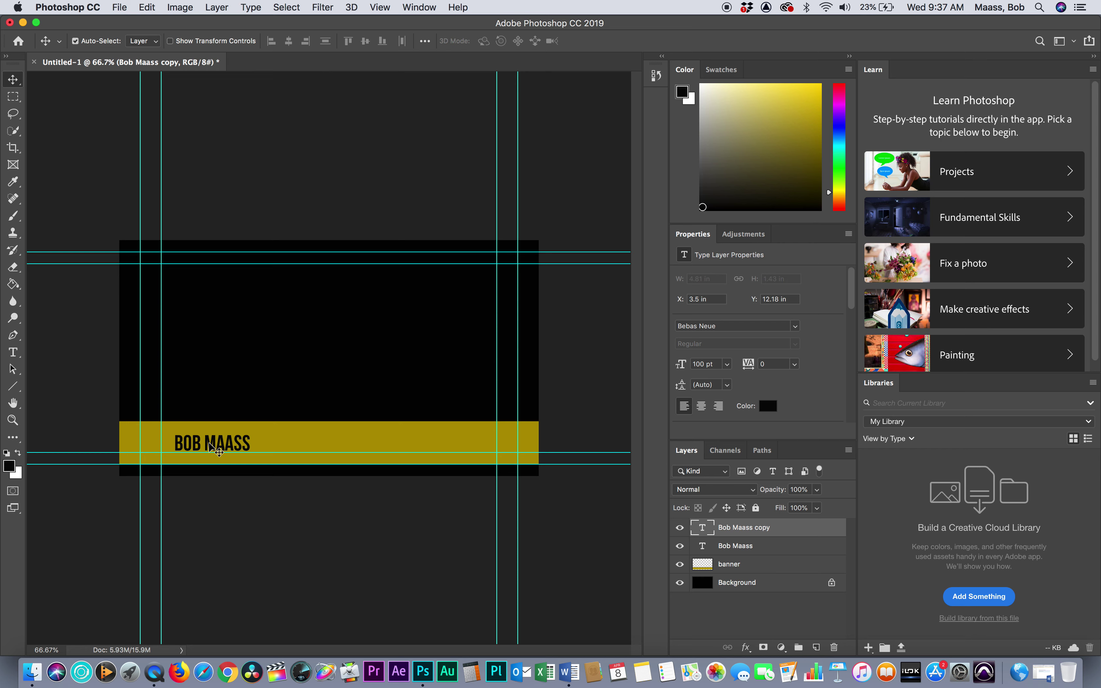
{"action": "left_click_drag", "start_coordinate": [219, 445], "coordinate": [465, 447]}
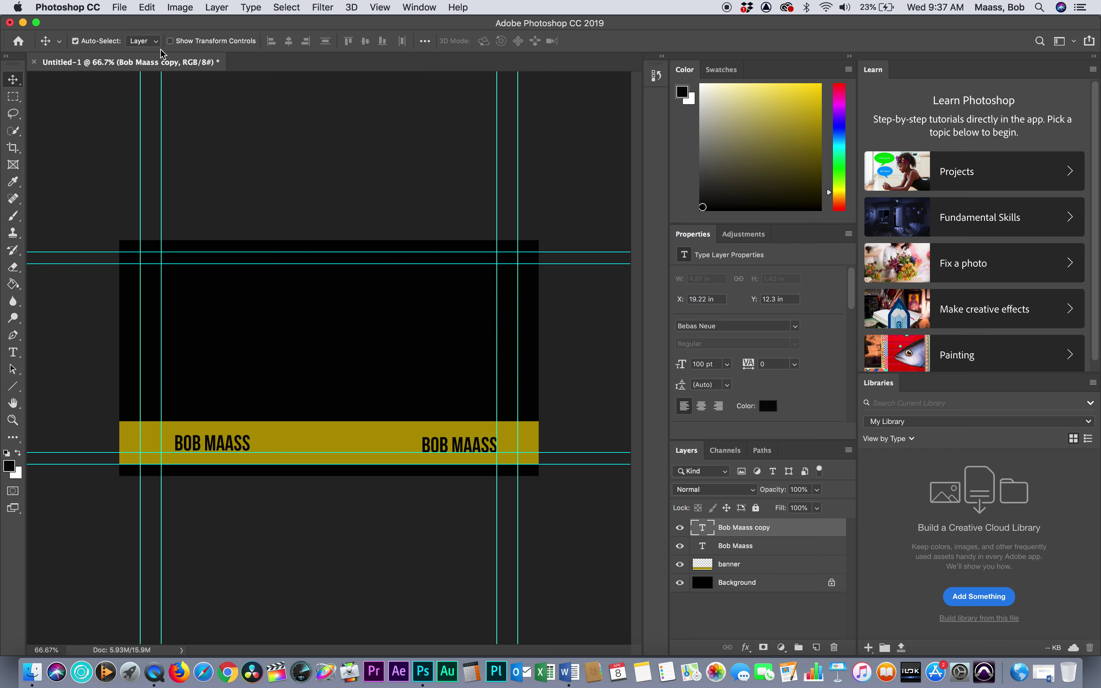
{"action": "left_click", "coordinate": [13, 352]}
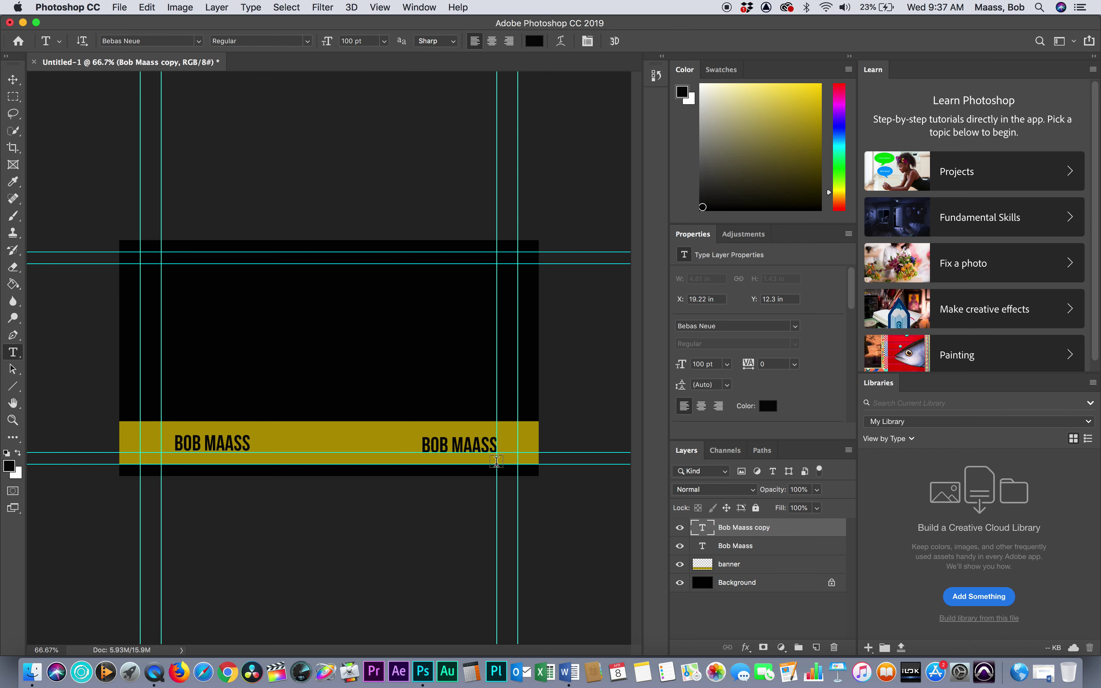
{"action": "left_click_drag", "start_coordinate": [495, 446], "coordinate": [414, 447]}
{"action": "type", "text": "MCC"}
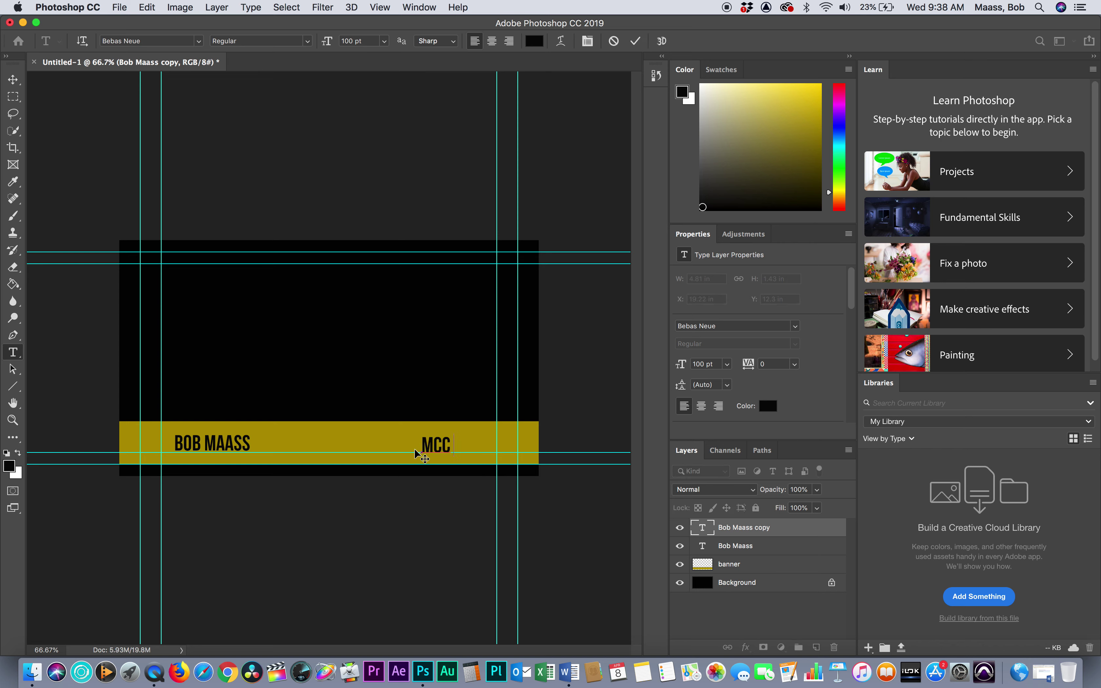
{"action": "type", "text": " INSTRUC"}
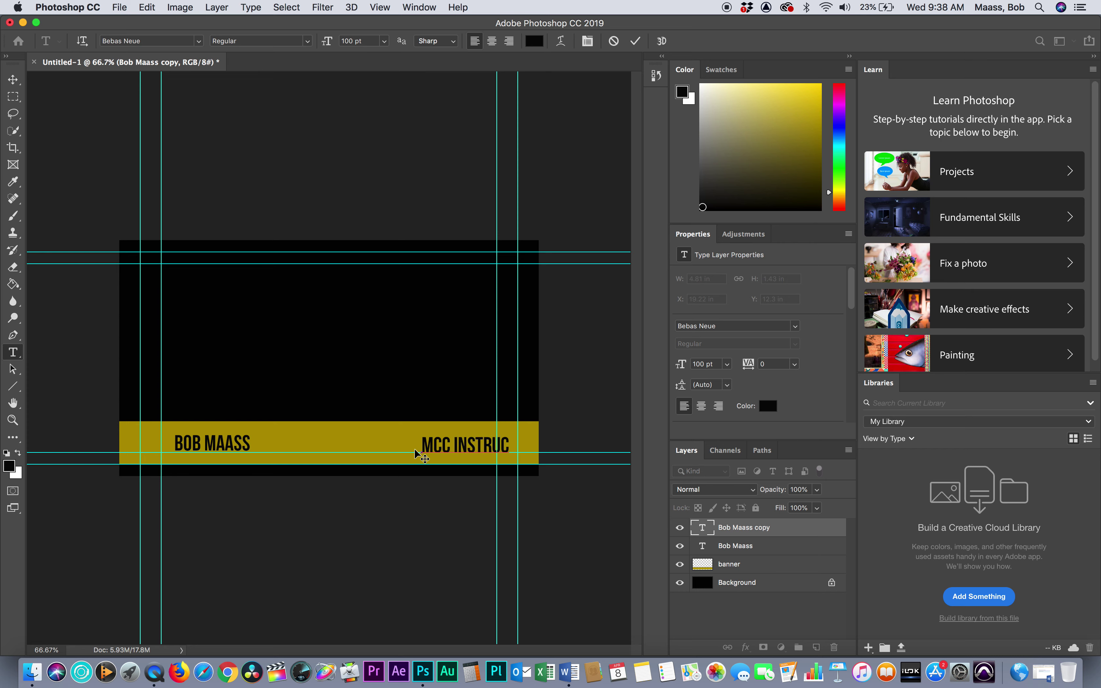
{"action": "type", "text": "TOR"}
Set the title to 75 pt, align it to the right guide, and shift the name to X 3.16 in
{"action": "left_click_drag", "start_coordinate": [423, 445], "coordinate": [549, 448]}
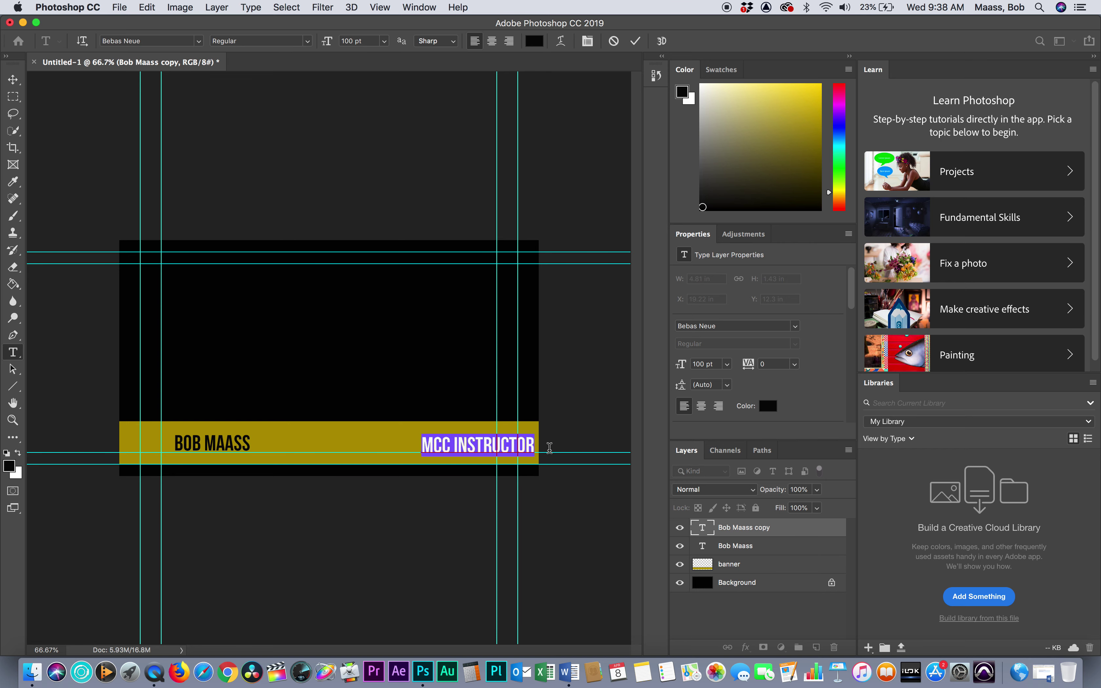
{"action": "left_click", "coordinate": [374, 41]}
{"action": "type", "text": "75"}
{"action": "key", "text": "Return"}
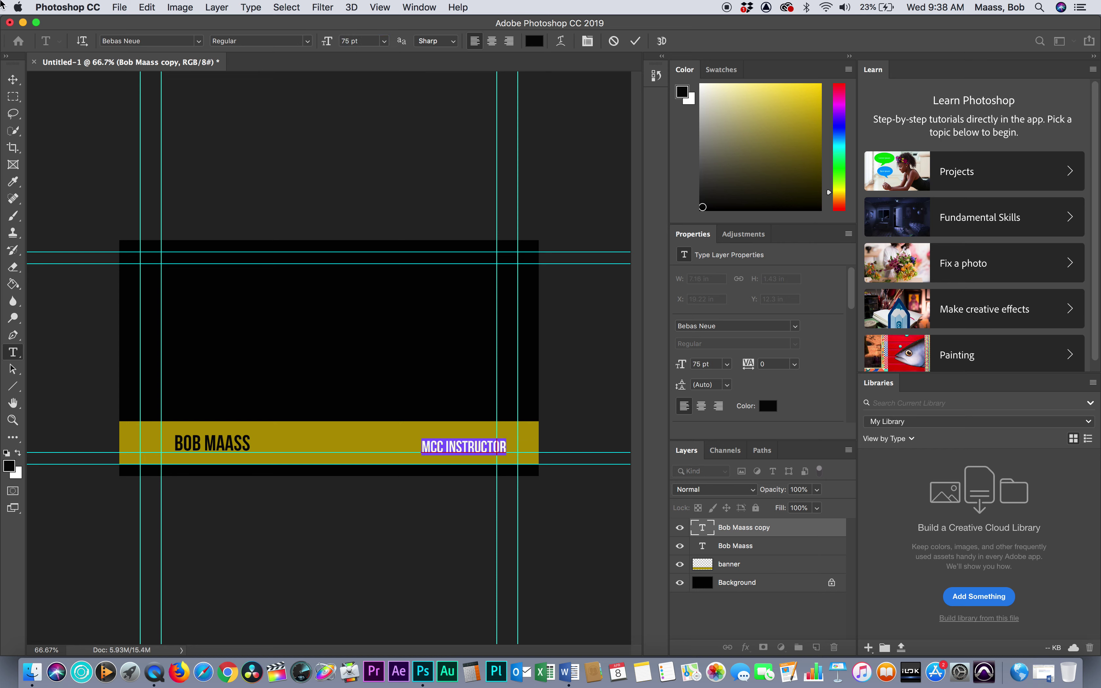
{"action": "left_click", "coordinate": [13, 79]}
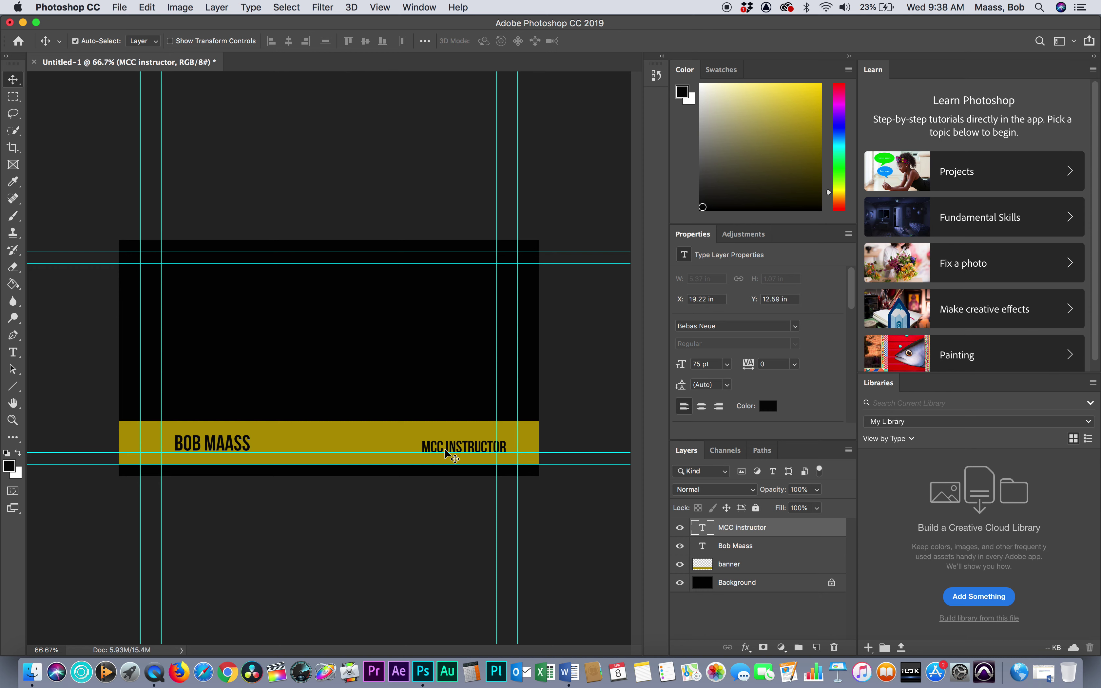
{"action": "left_click_drag", "start_coordinate": [445, 452], "coordinate": [436, 452]}
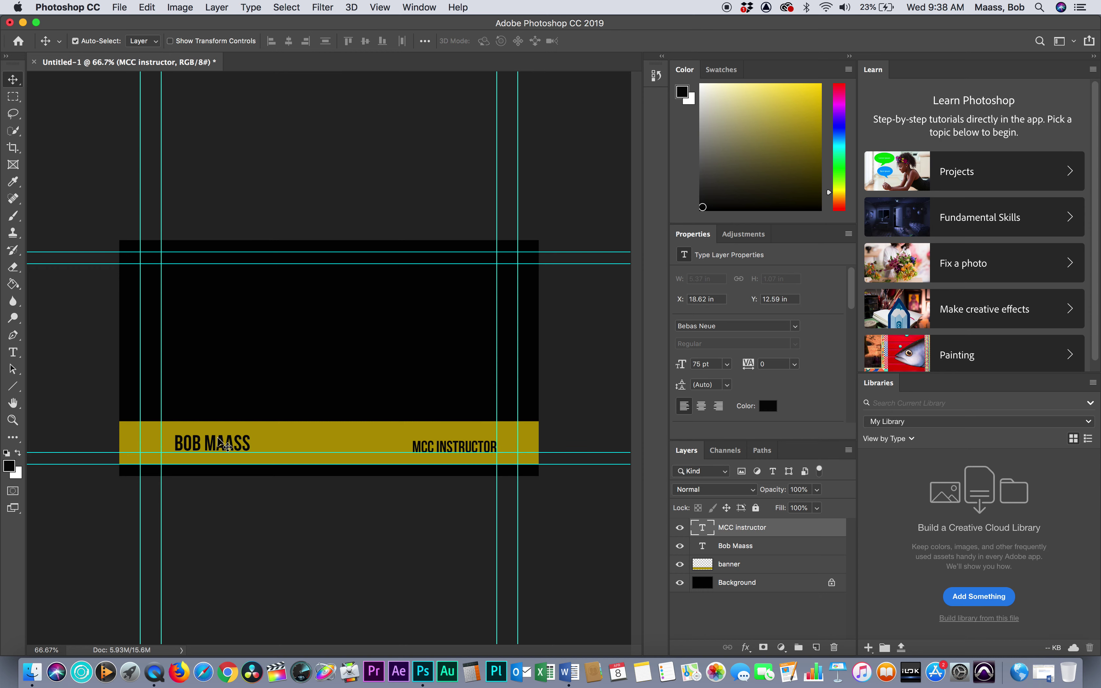
{"action": "mouse_move", "coordinate": [219, 438]}
{"action": "left_mouse_down"}
{"action": "mouse_move", "coordinate": [217, 428]}
{"action": "mouse_move", "coordinate": [209, 437]}
{"action": "mouse_move", "coordinate": [218, 441]}
{"action": "left_mouse_up"}
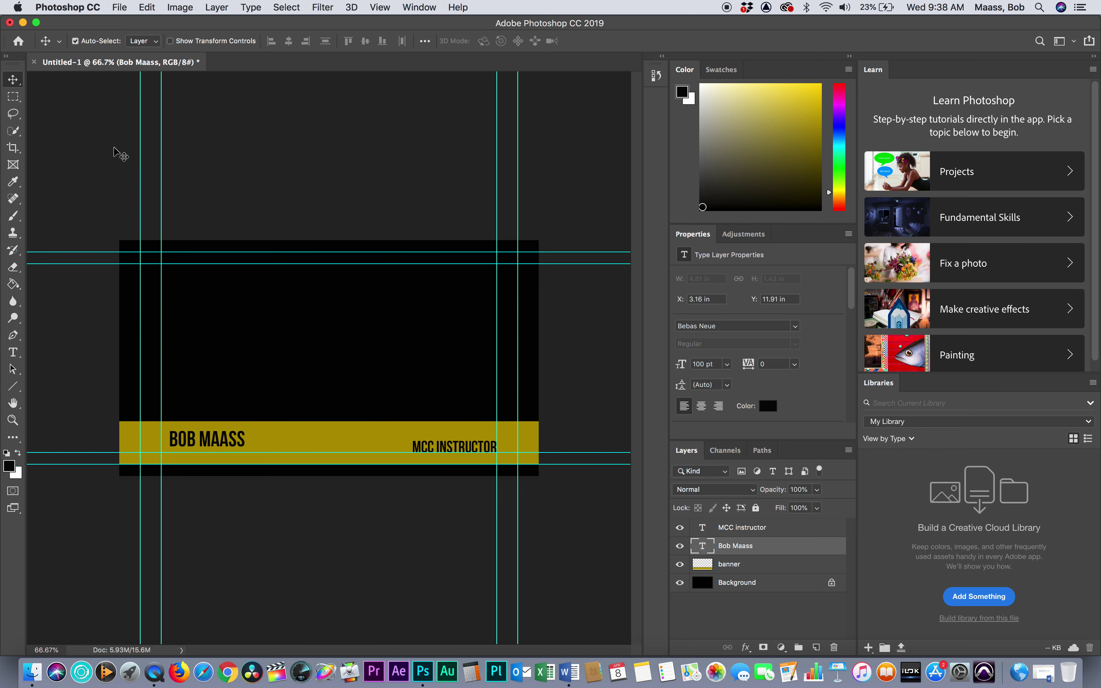
Browse the File > Open list and open the road-sign photo IMG_1260.JPG
{"action": "left_click", "coordinate": [115, 8]}
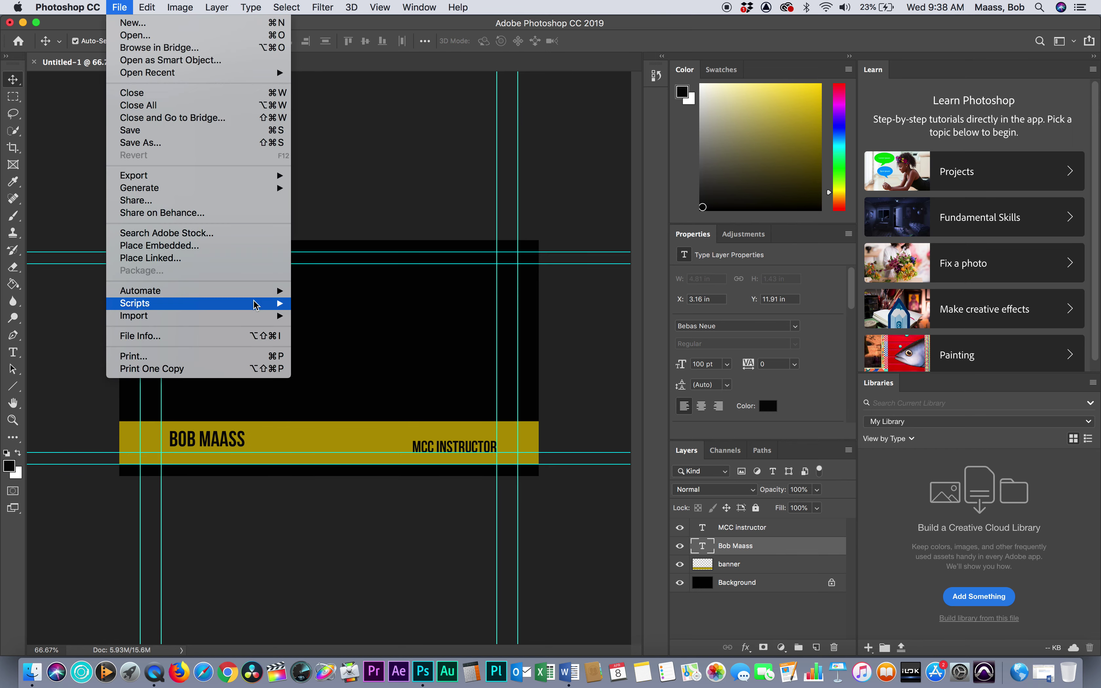
{"action": "left_click", "coordinate": [151, 38]}
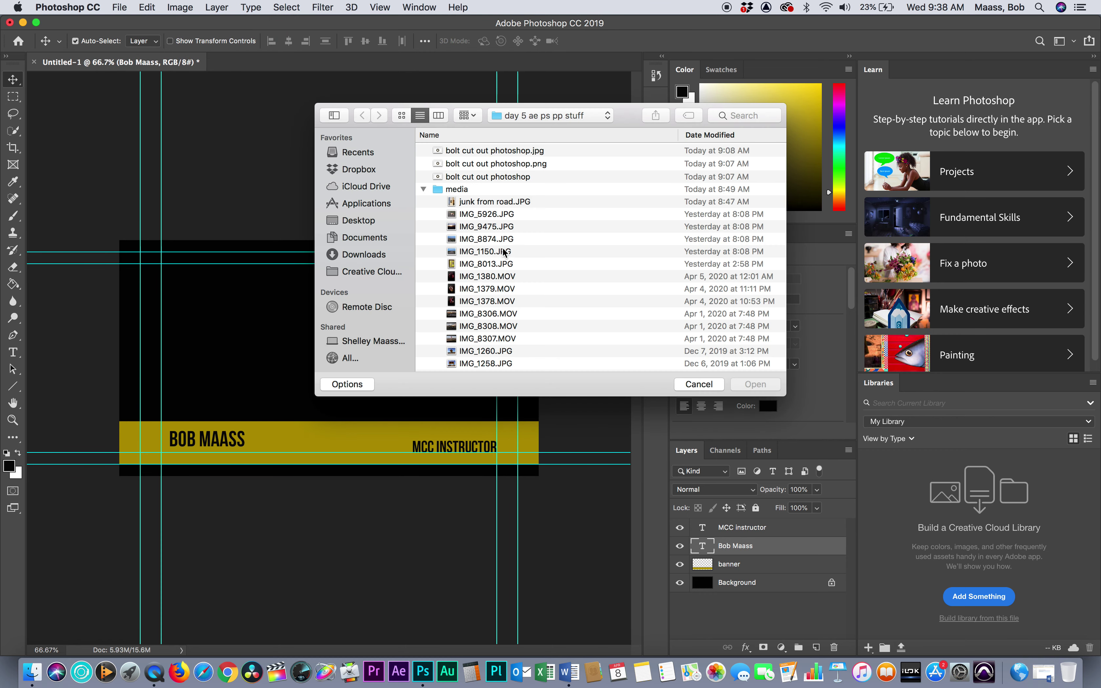
{"action": "left_click", "coordinate": [489, 204]}
{"action": "key", "text": "Down"}
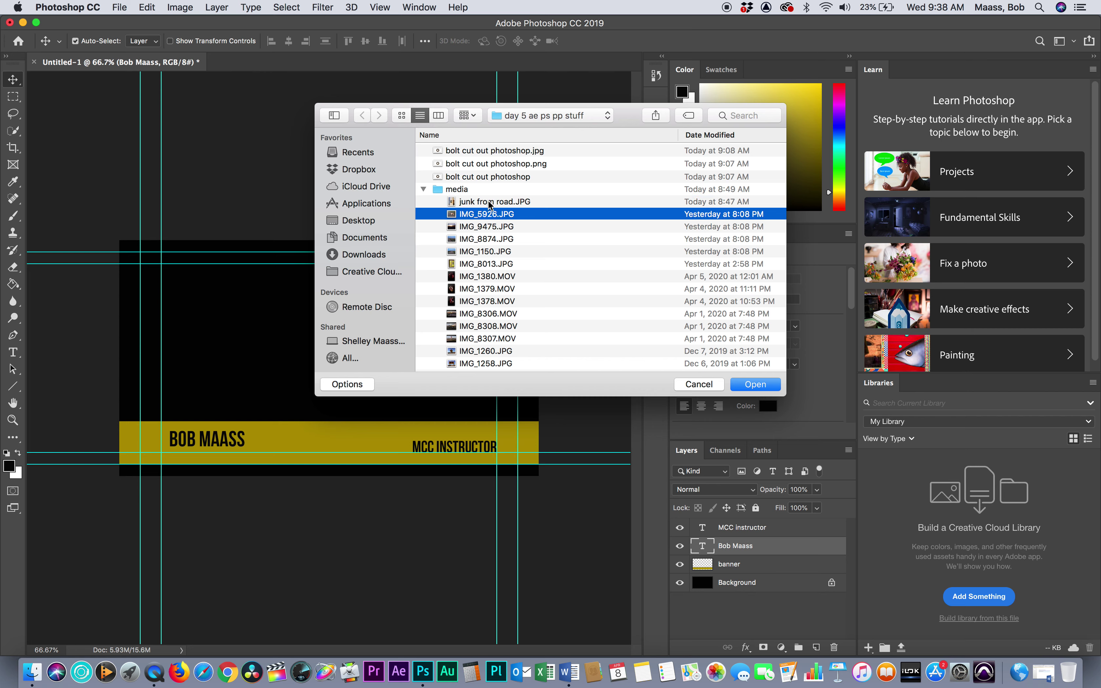
{"action": "key", "text": "Down"}
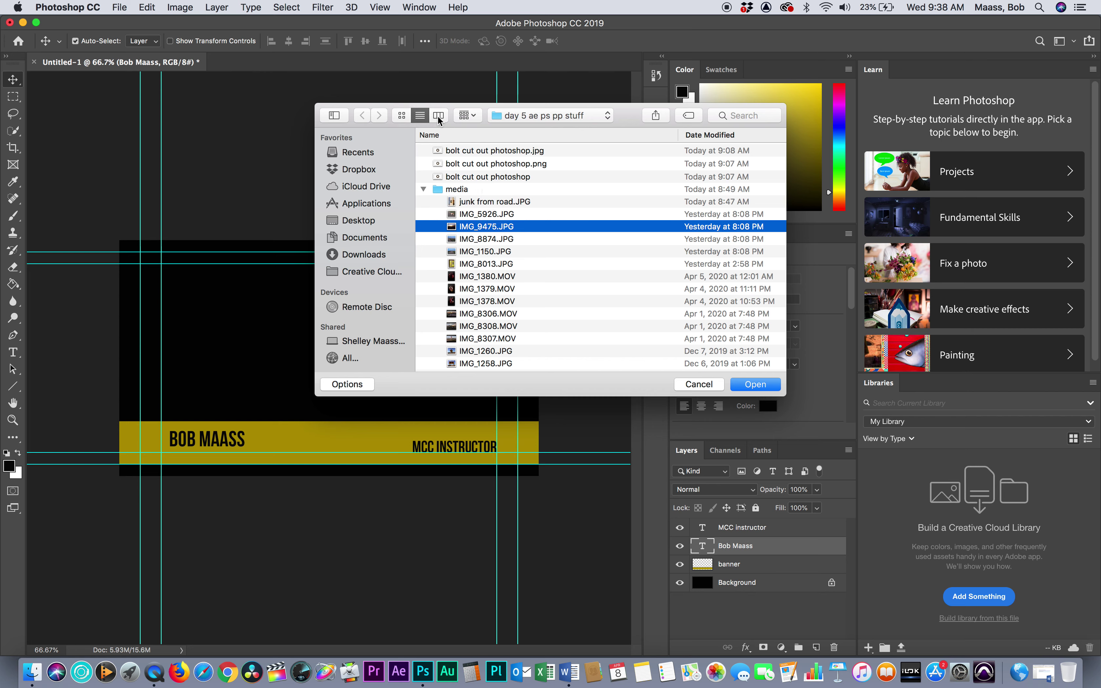
{"action": "left_click", "coordinate": [467, 239]}
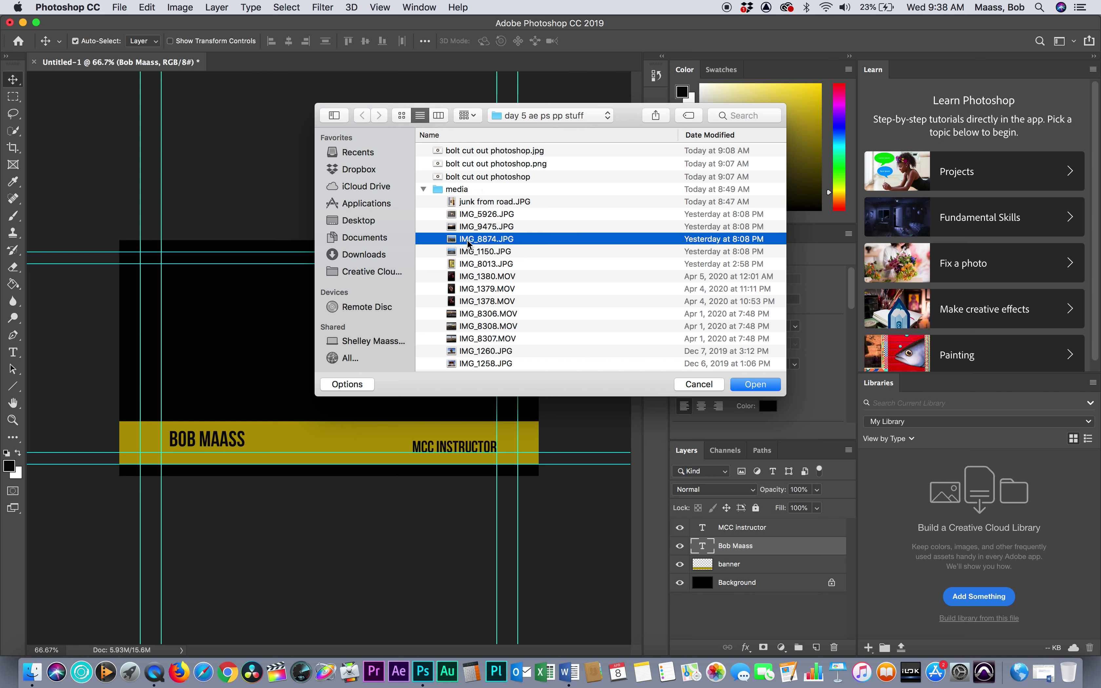
{"action": "left_click", "coordinate": [467, 255]}
{"action": "left_click", "coordinate": [468, 264]}
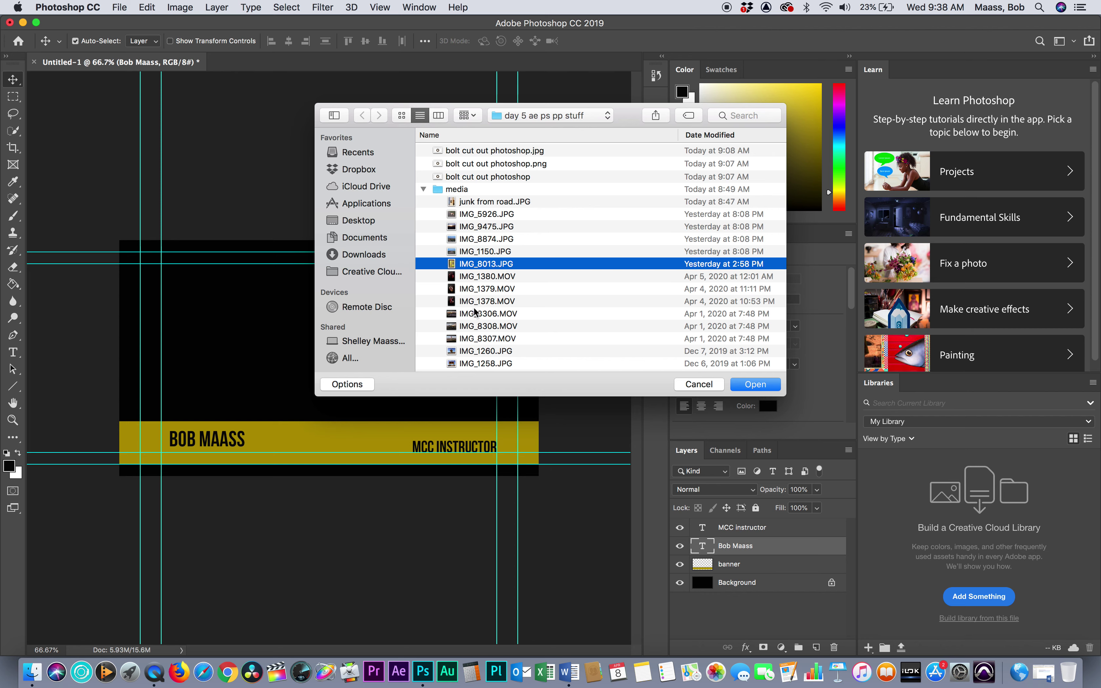
{"action": "left_click", "coordinate": [500, 364]}
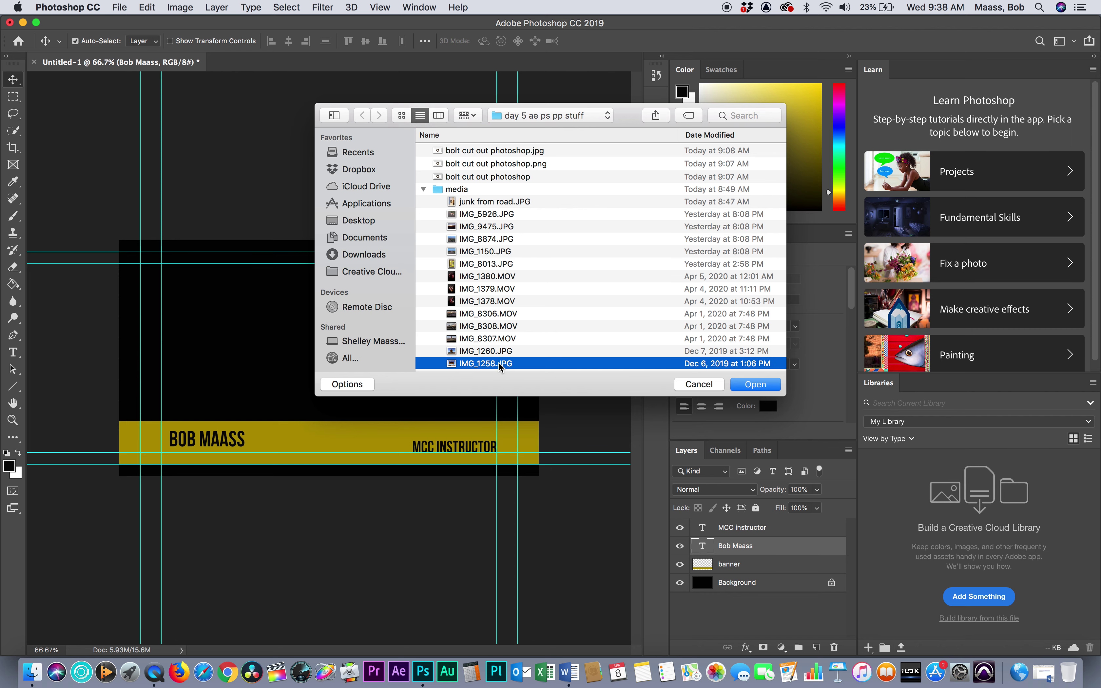
{"action": "left_click", "coordinate": [486, 350]}
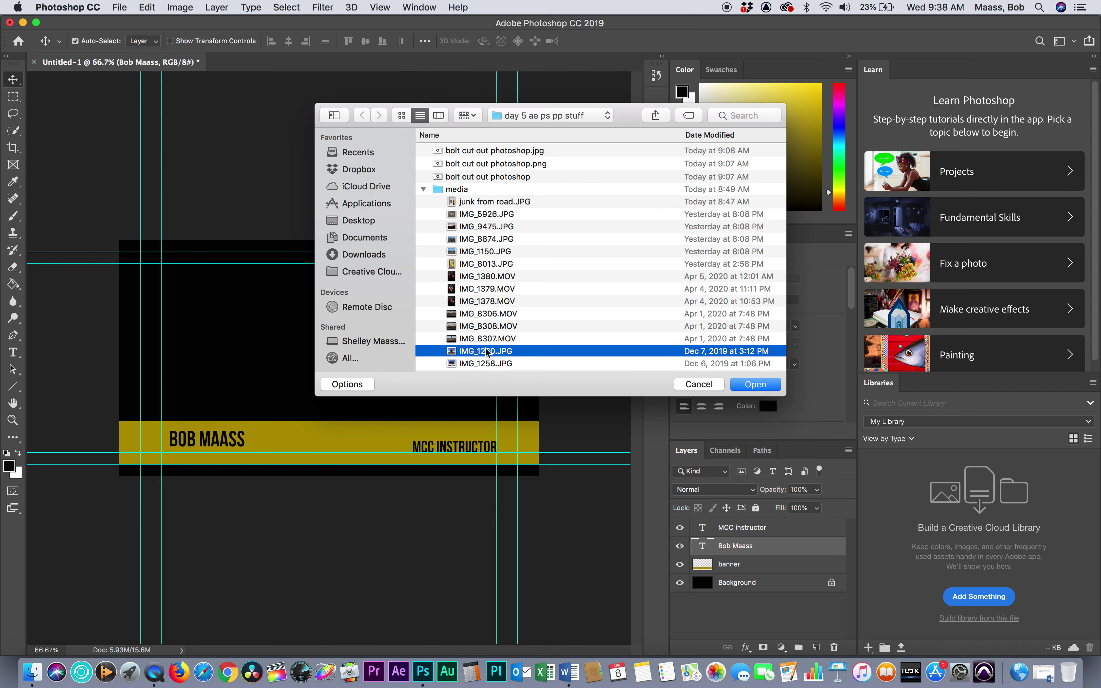
{"action": "double_click", "coordinate": [485, 351]}
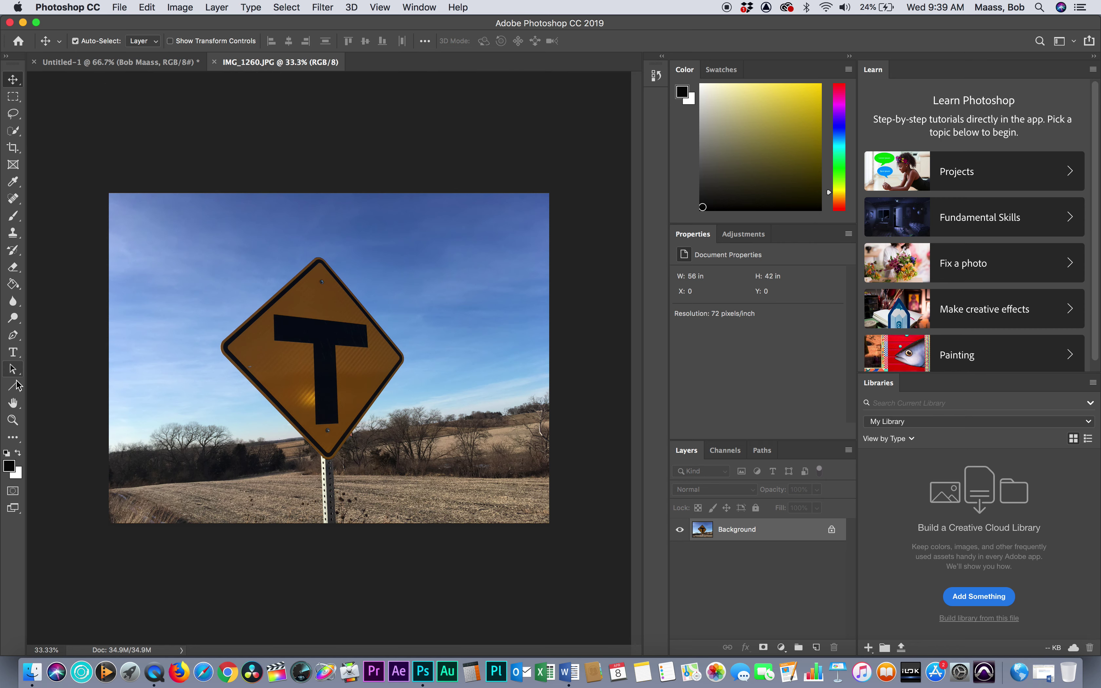
Trace a closed Pen path around the diamond sign's four corners
{"action": "left_click", "coordinate": [14, 335]}
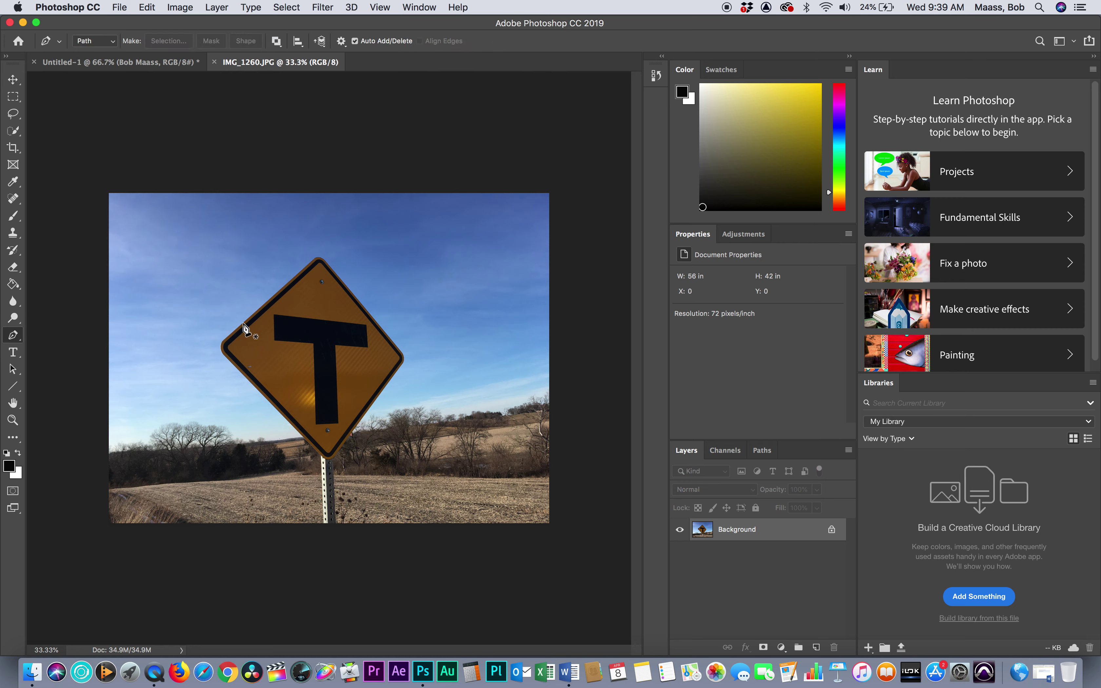
{"action": "left_click", "coordinate": [220, 345]}
{"action": "left_click", "coordinate": [317, 258]}
{"action": "left_click", "coordinate": [404, 357]}
{"action": "left_click", "coordinate": [333, 457]}
{"action": "left_click", "coordinate": [220, 346]}
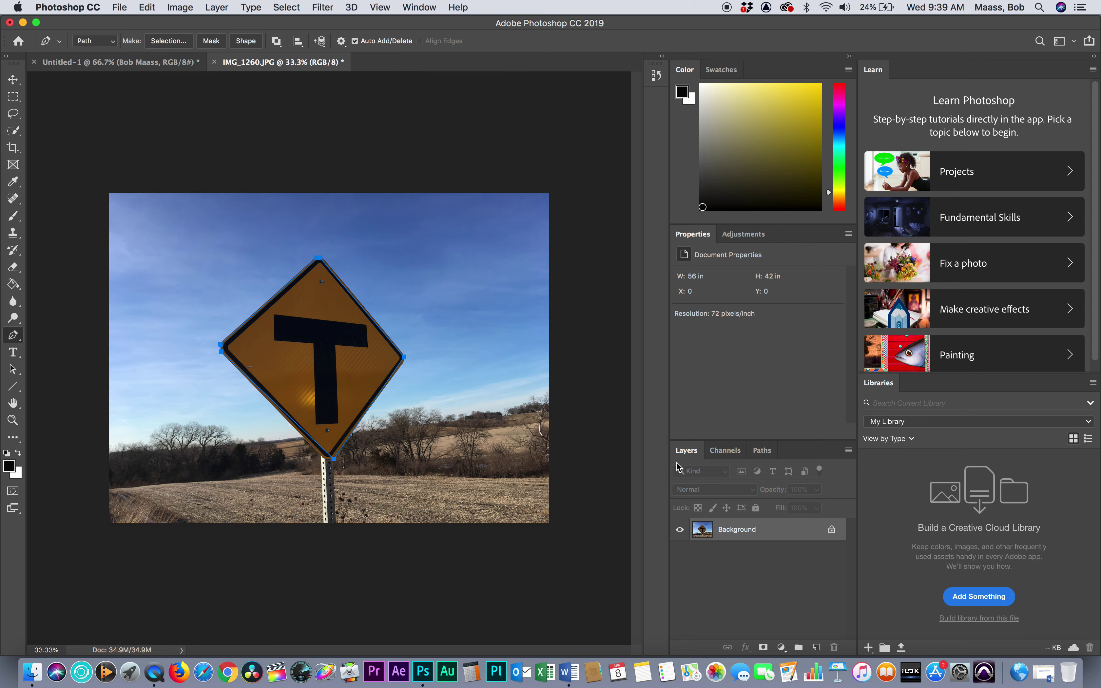
Turn the work path into a 2-pixel feathered selection and copy the sign
{"action": "left_click", "coordinate": [763, 457]}
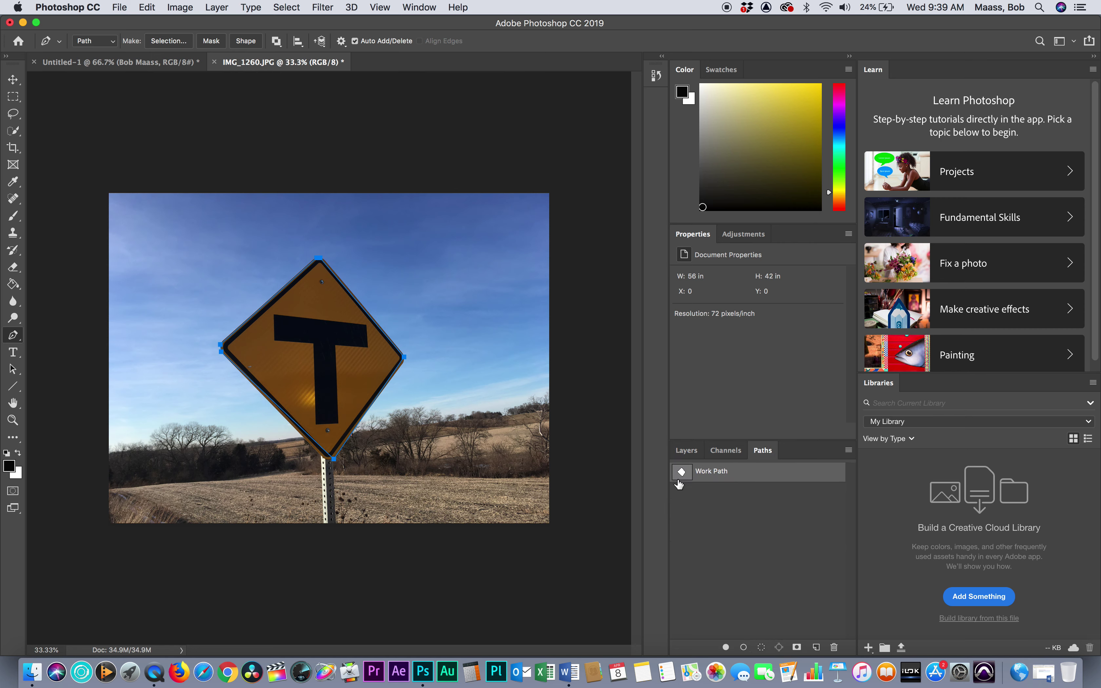
{"action": "left_click", "coordinate": [848, 450]}
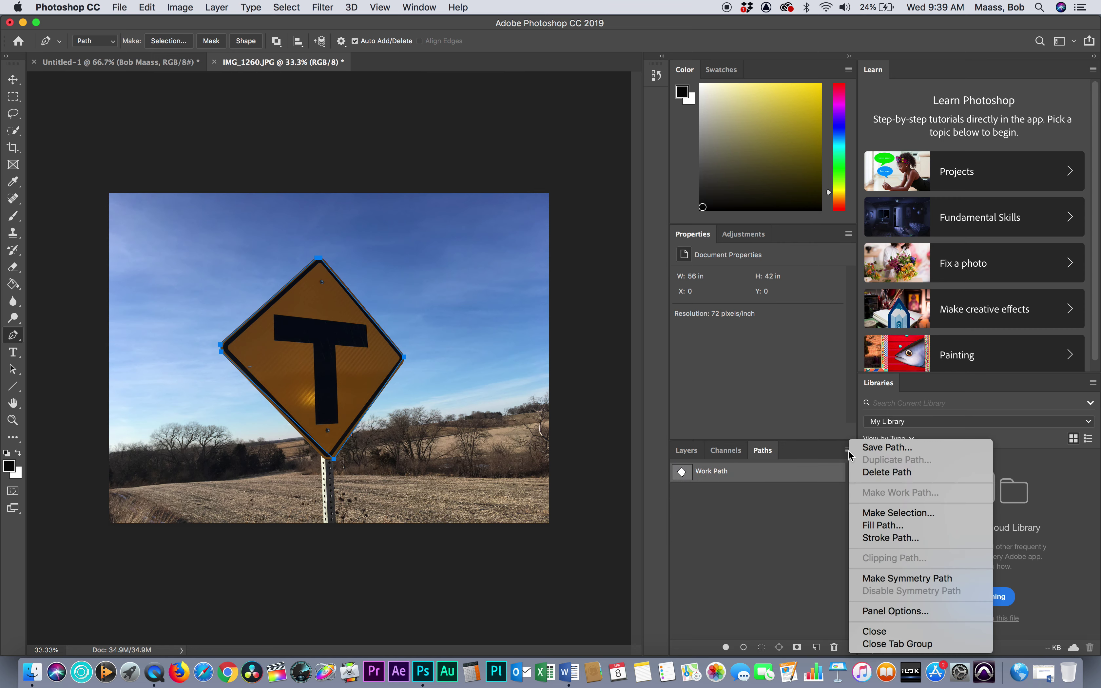
{"action": "left_click", "coordinate": [891, 514]}
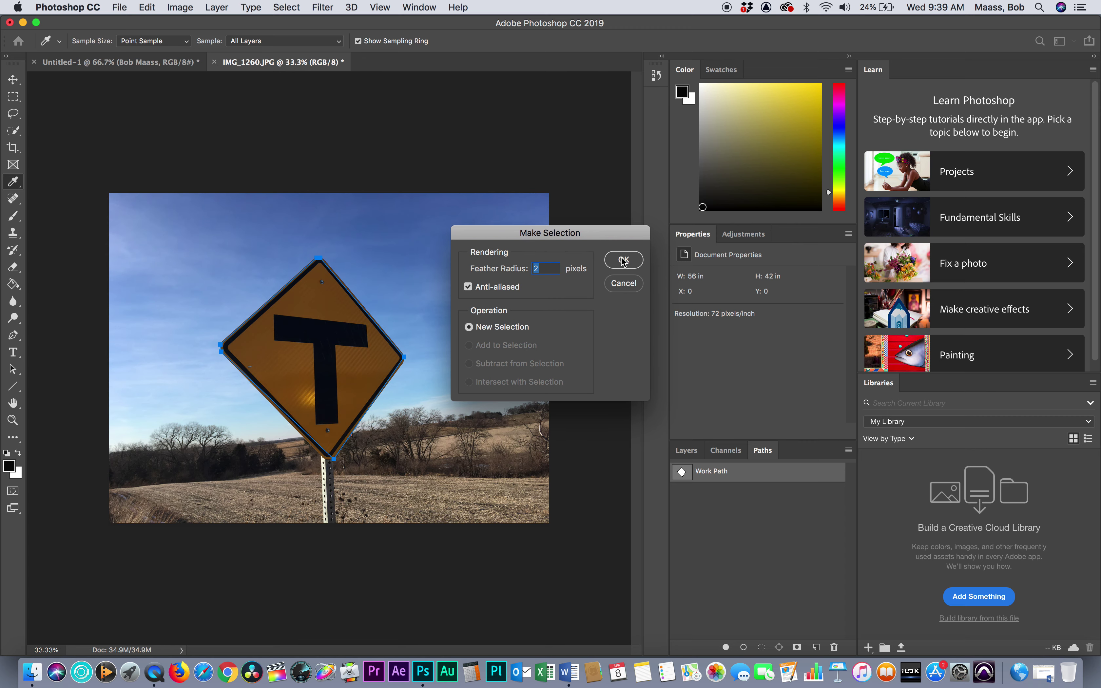
{"action": "left_click", "coordinate": [623, 260]}
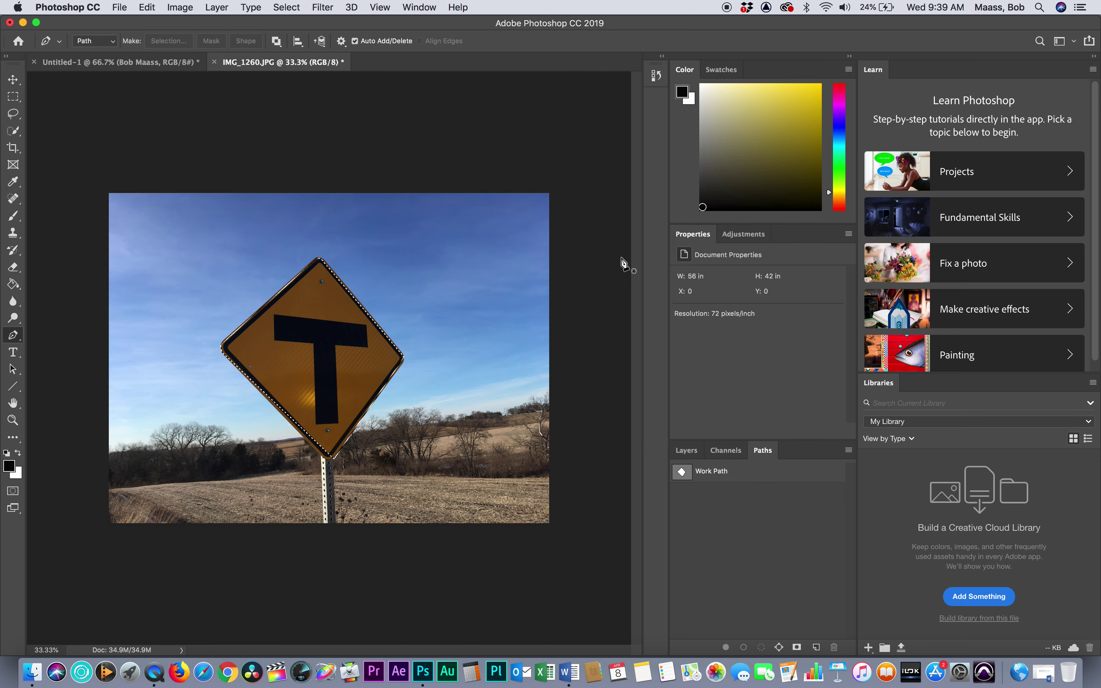
{"action": "left_click", "coordinate": [147, 7]}
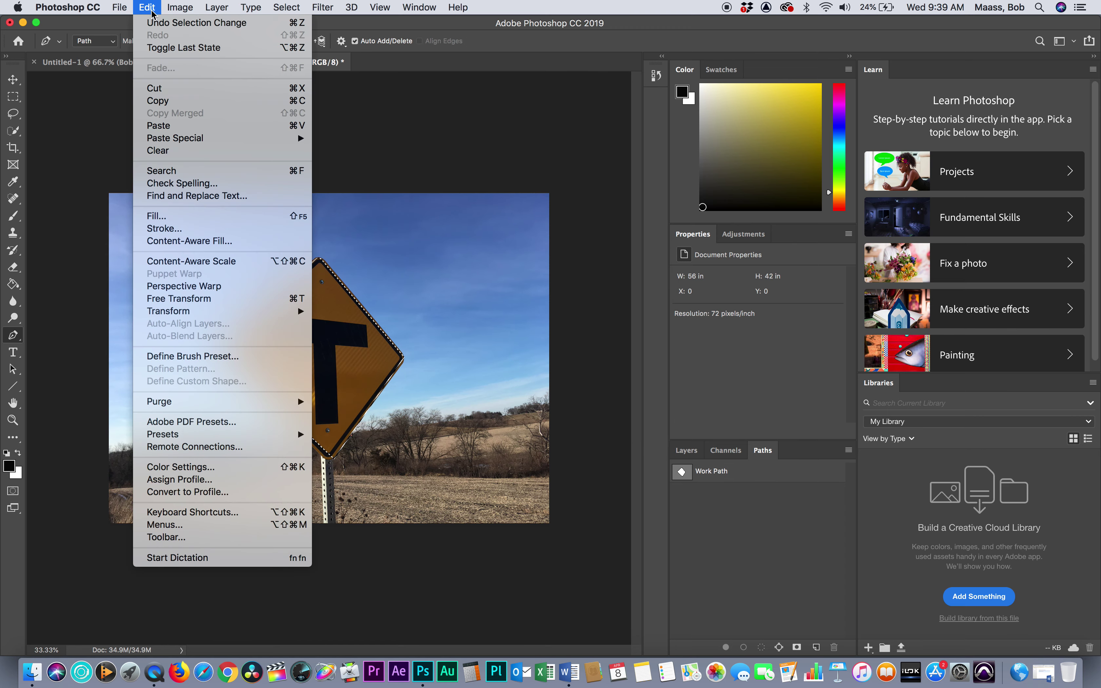
{"action": "left_click", "coordinate": [163, 104]}
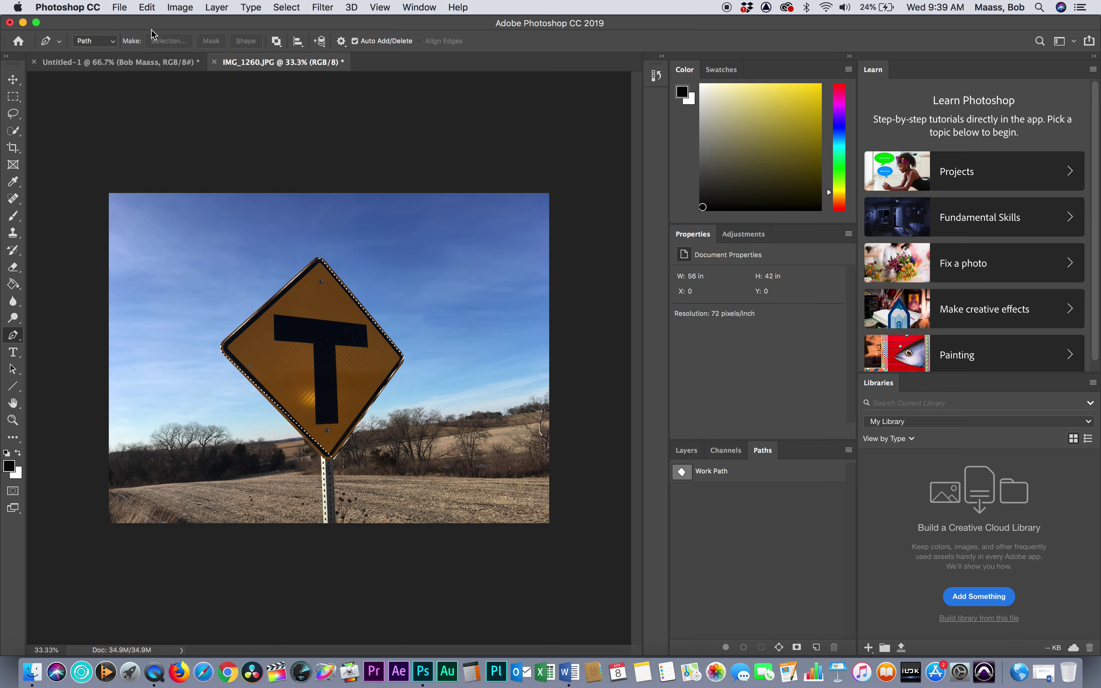
Paste the copied road sign into the Untitled-1 lower-third document as a new layer
{"action": "left_click", "coordinate": [164, 62]}
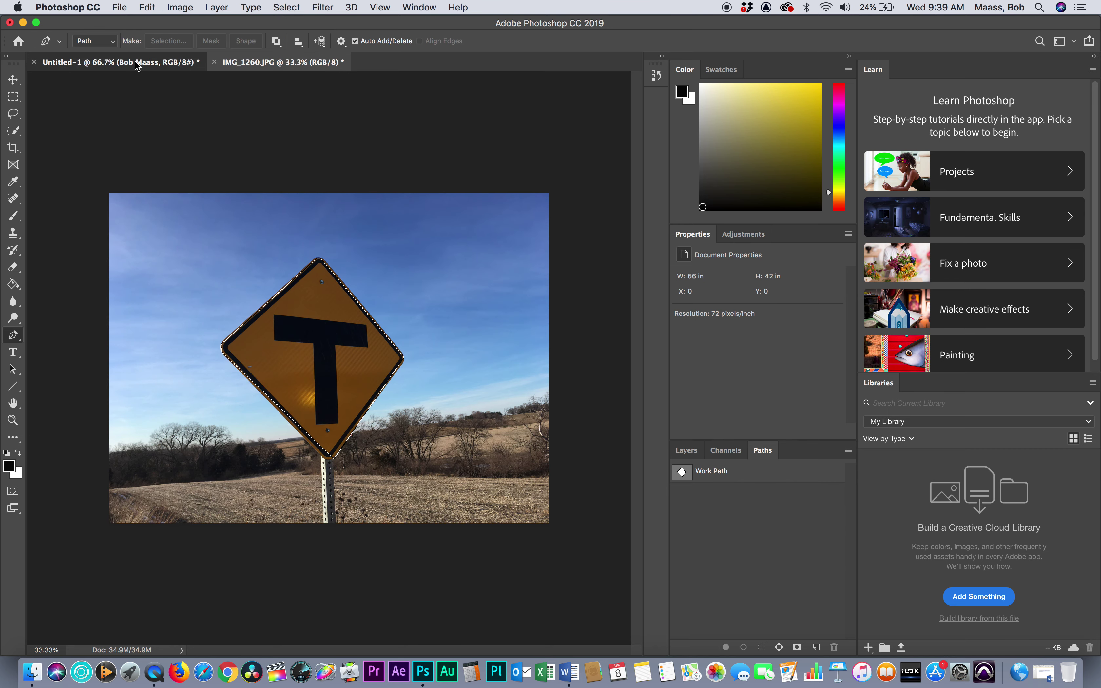
{"action": "left_click", "coordinate": [286, 58]}
{"action": "left_click", "coordinate": [146, 62]}
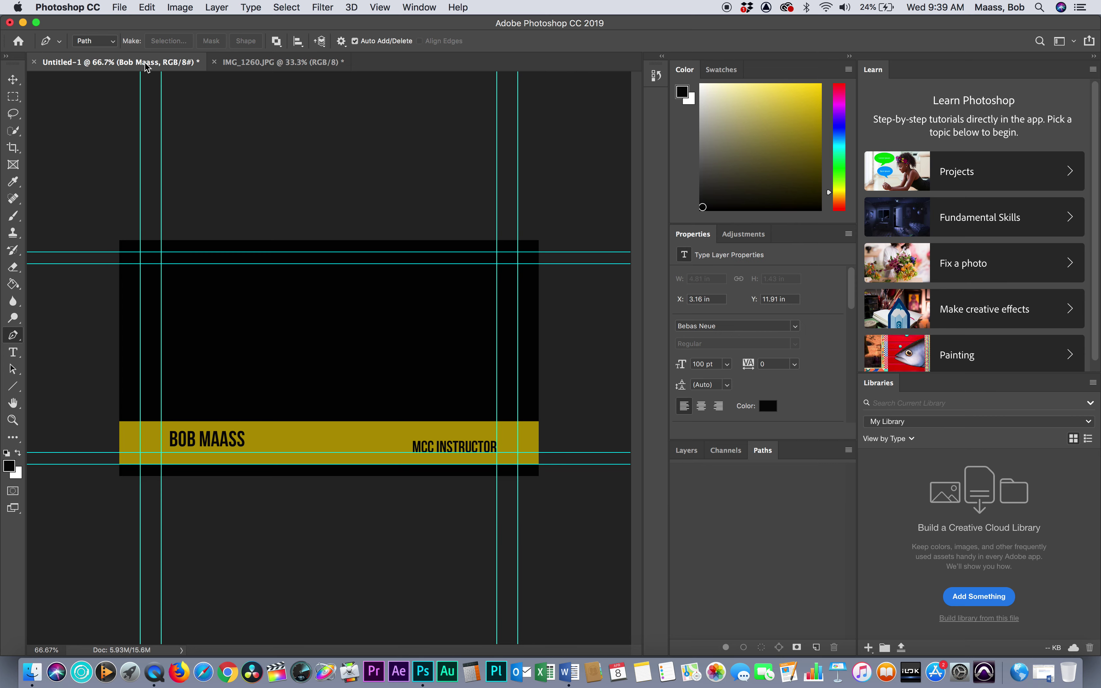
{"action": "left_click", "coordinate": [156, 9]}
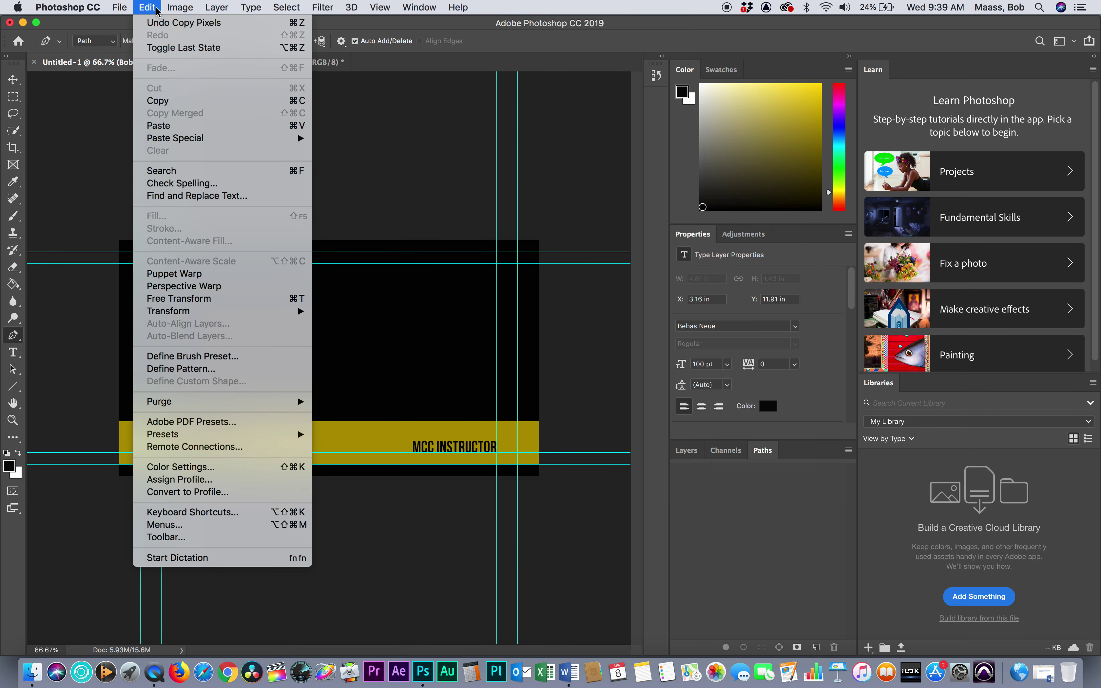
{"action": "left_click", "coordinate": [159, 126]}
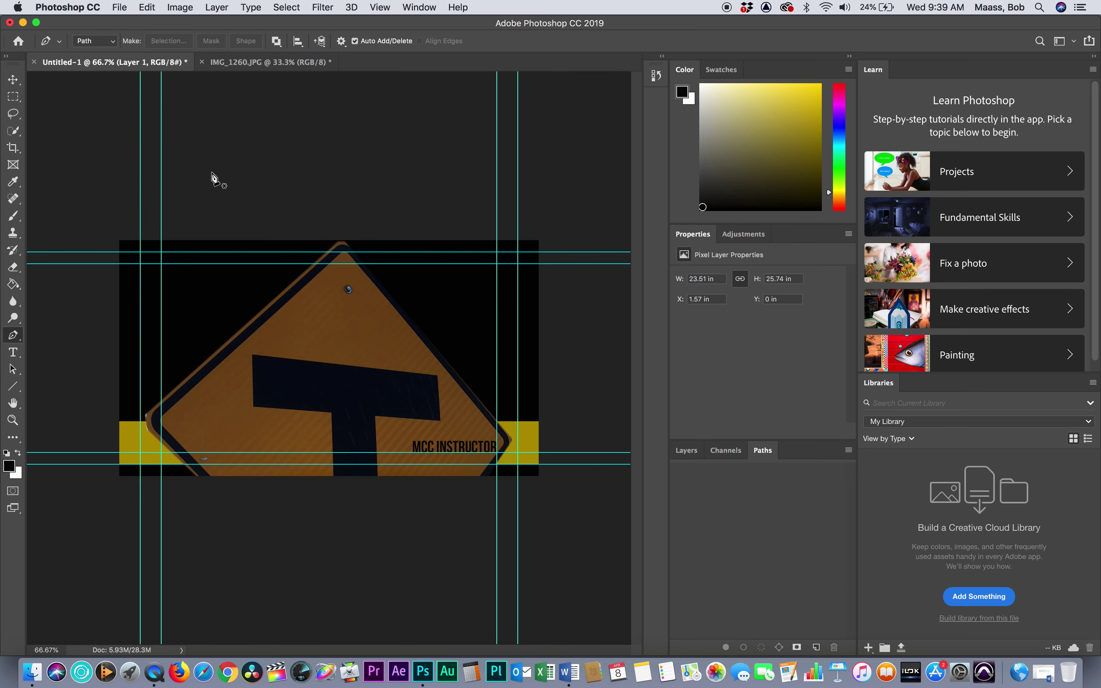
Start scaling the pasted sign, trying and undoing several resize attempts
{"action": "left_click", "coordinate": [151, 9]}
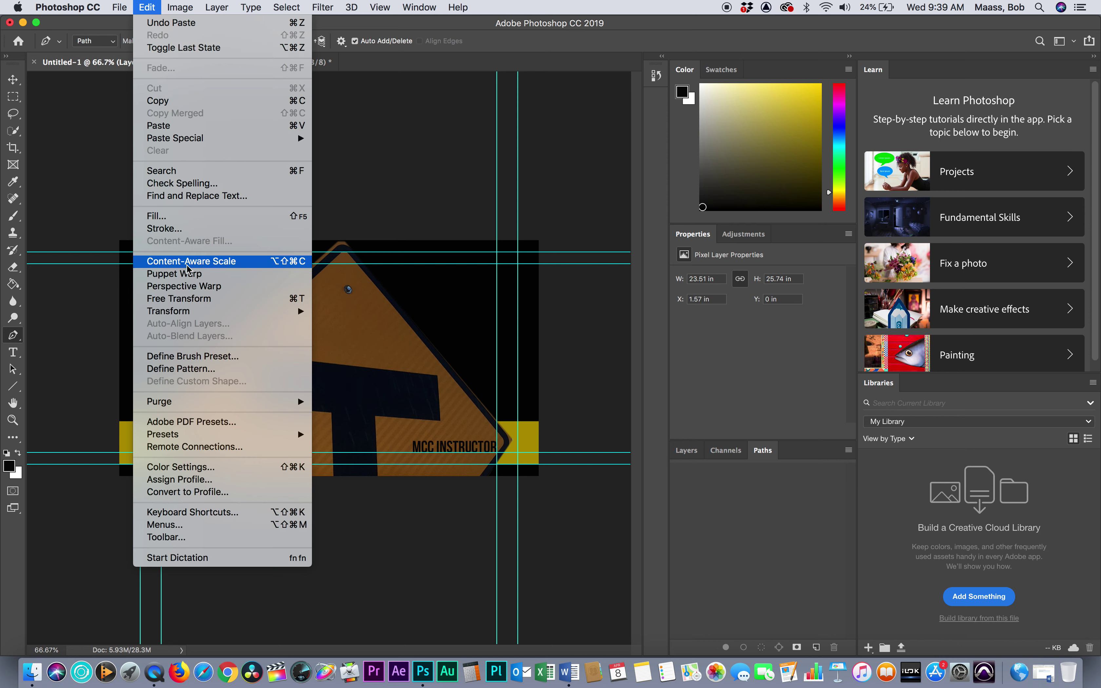
{"action": "mouse_move", "coordinate": [187, 312]}
{"action": "left_click", "coordinate": [336, 331]}
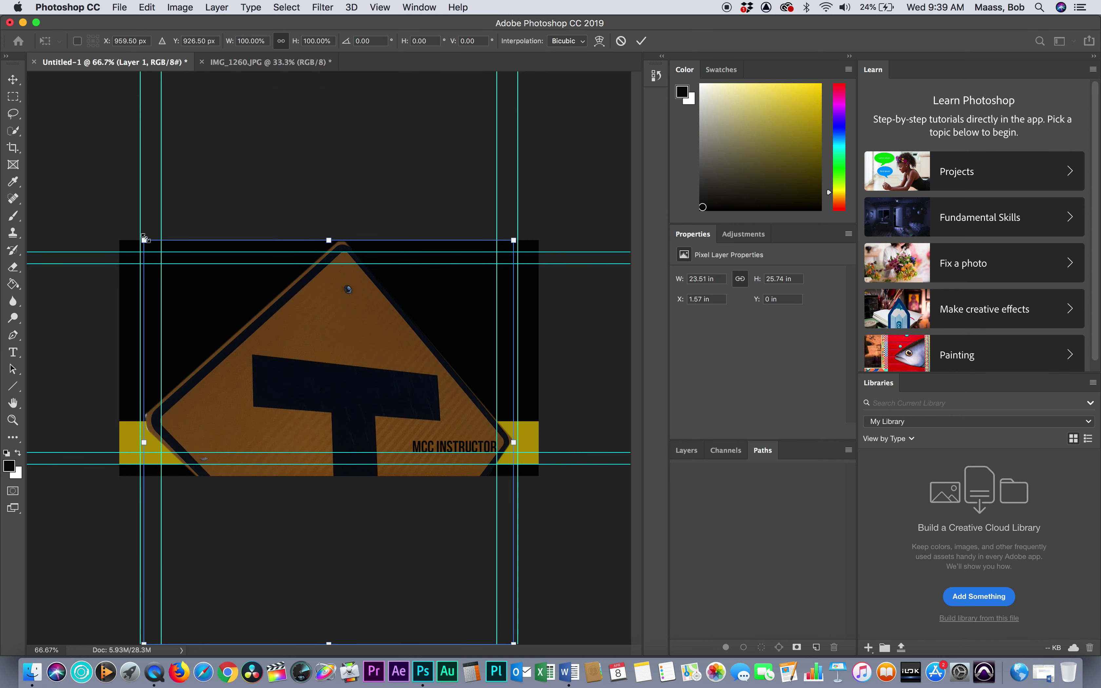
{"action": "left_click_drag", "start_coordinate": [144, 238], "coordinate": [302, 463]}
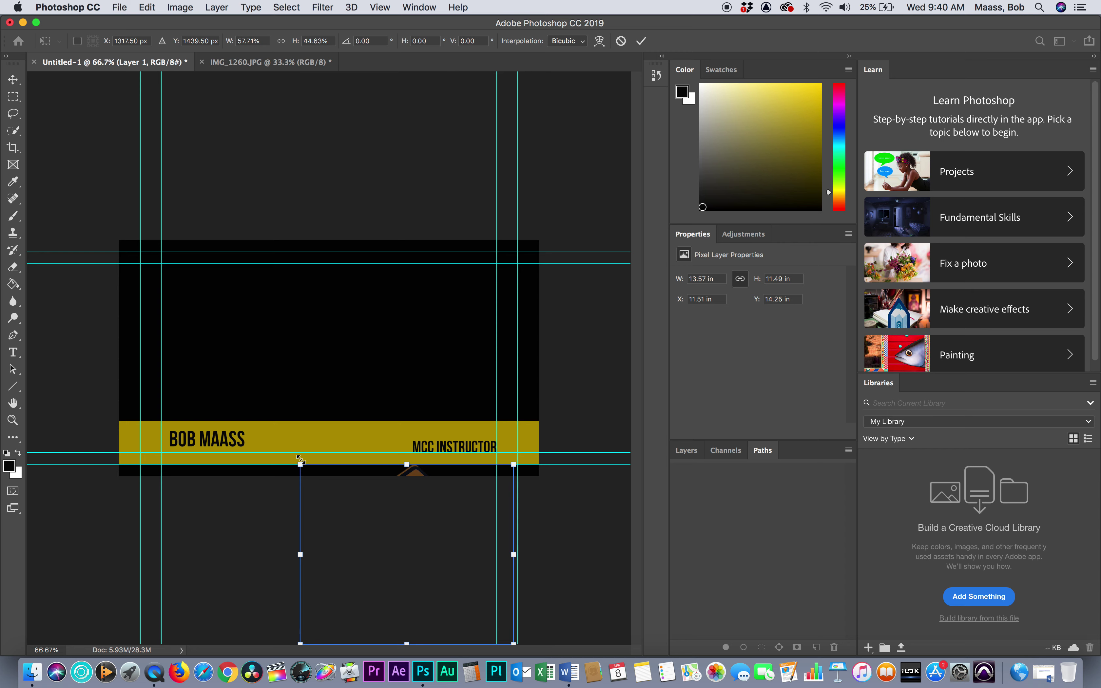
{"action": "key", "text": "super+z"}
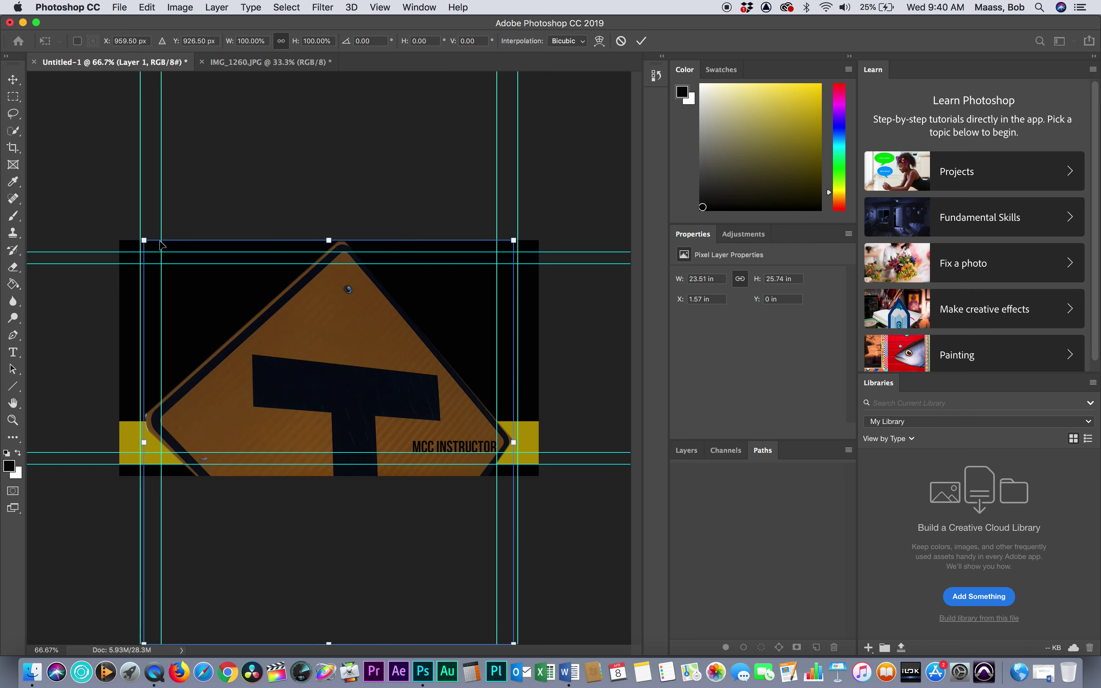
{"action": "left_click_drag", "start_coordinate": [159, 244], "coordinate": [140, 337]}
{"action": "key", "text": "super+z"}
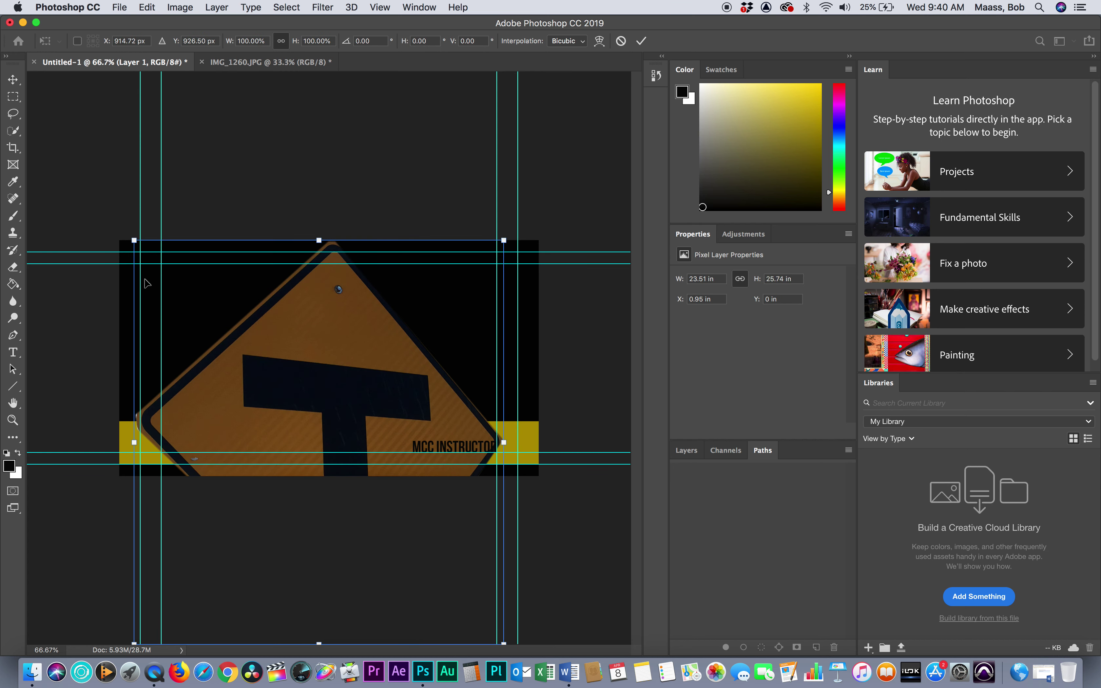
{"action": "left_click_drag", "start_coordinate": [147, 283], "coordinate": [333, 404]}
{"action": "key", "text": "super+z"}
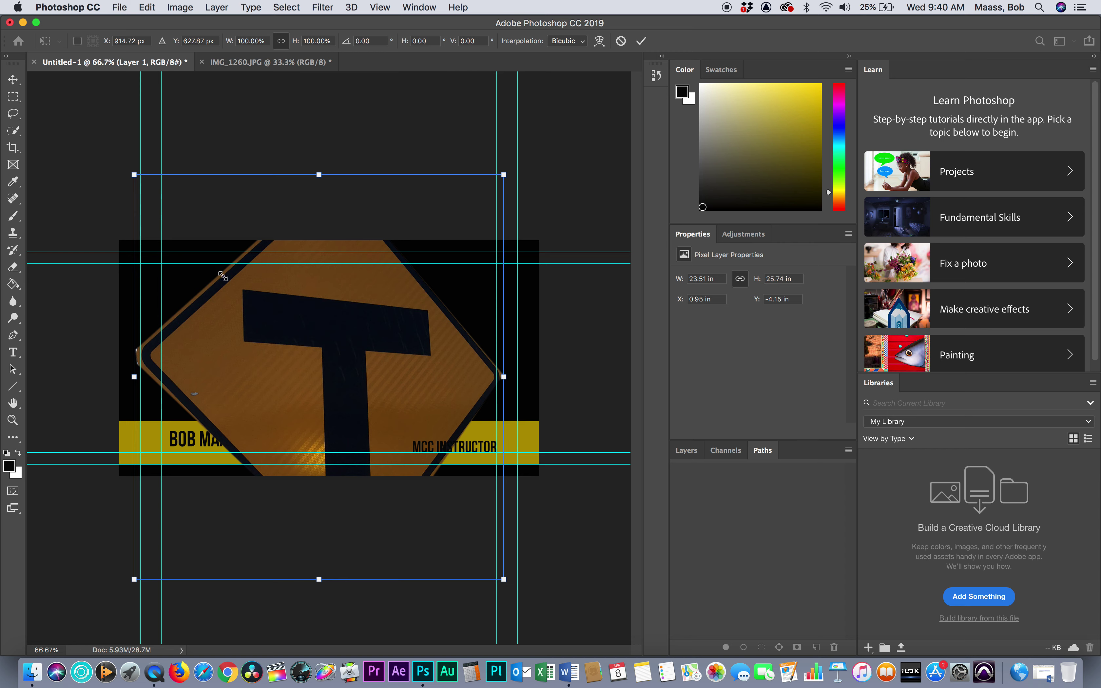
Shrink the sign to about 23% and position it at the banner's left end
{"action": "left_click_drag", "start_coordinate": [134, 175], "coordinate": [357, 434]}
{"action": "left_click_drag", "start_coordinate": [402, 541], "coordinate": [232, 429]}
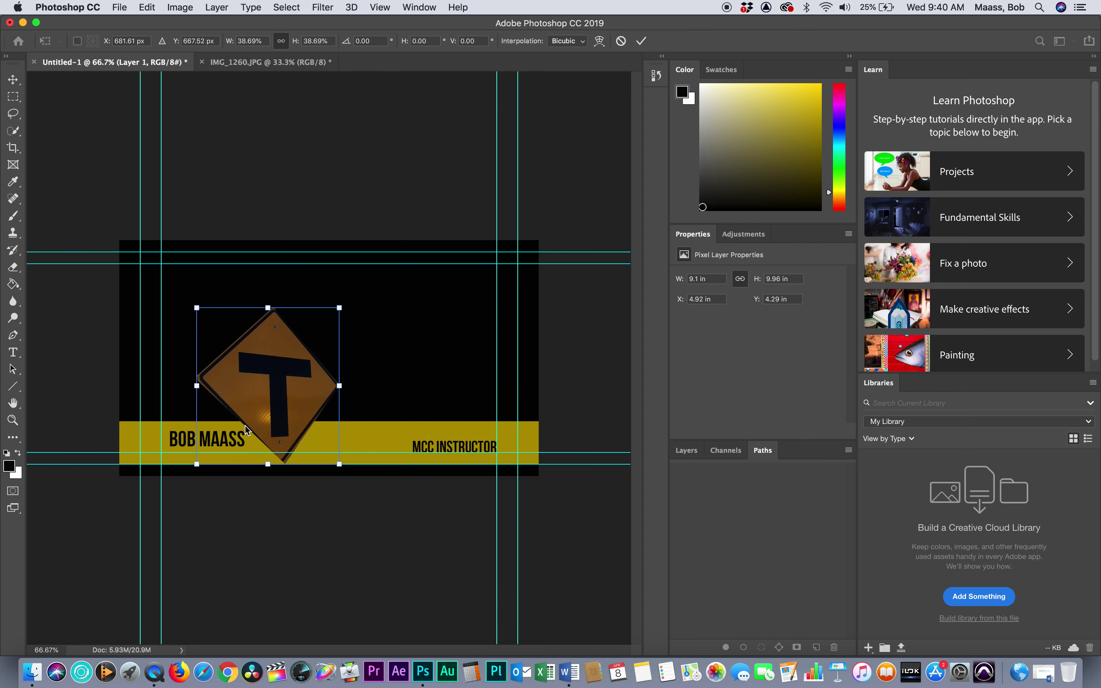
{"action": "left_click_drag", "start_coordinate": [193, 308], "coordinate": [254, 371]}
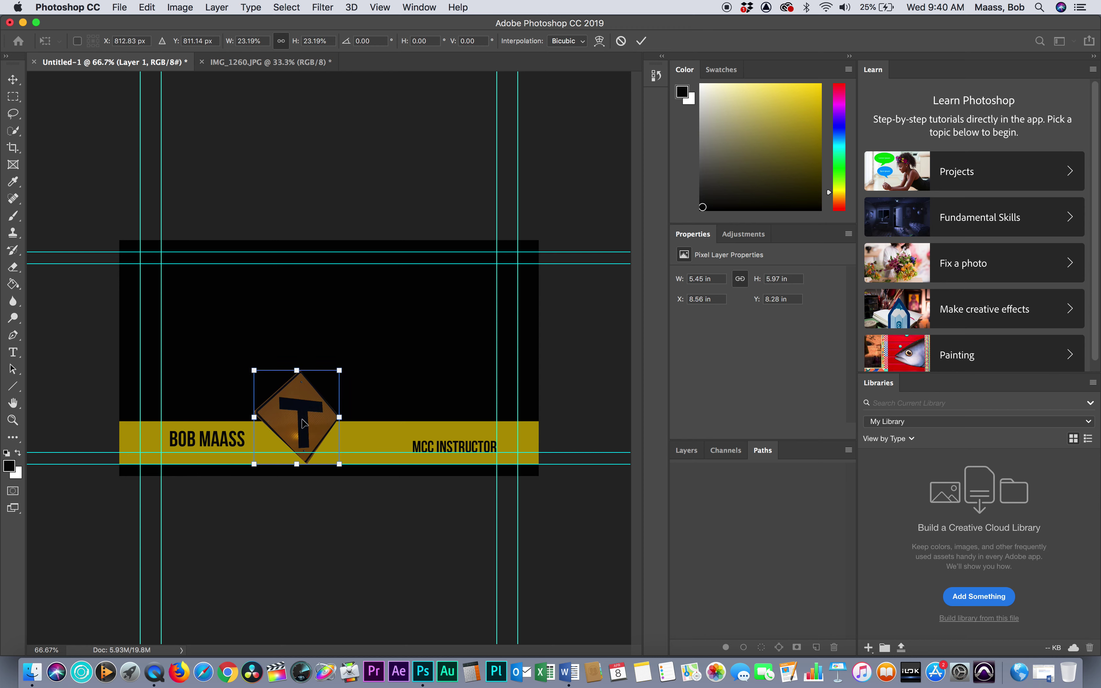
{"action": "left_click_drag", "start_coordinate": [304, 423], "coordinate": [154, 440]}
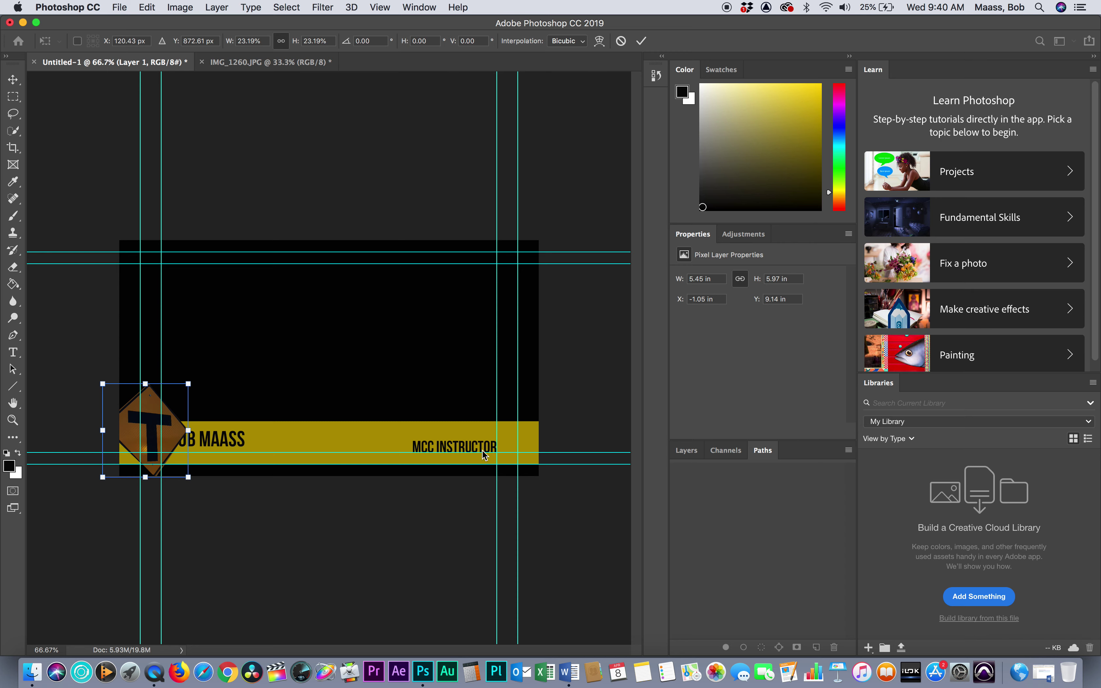
{"action": "left_click", "coordinate": [688, 450]}
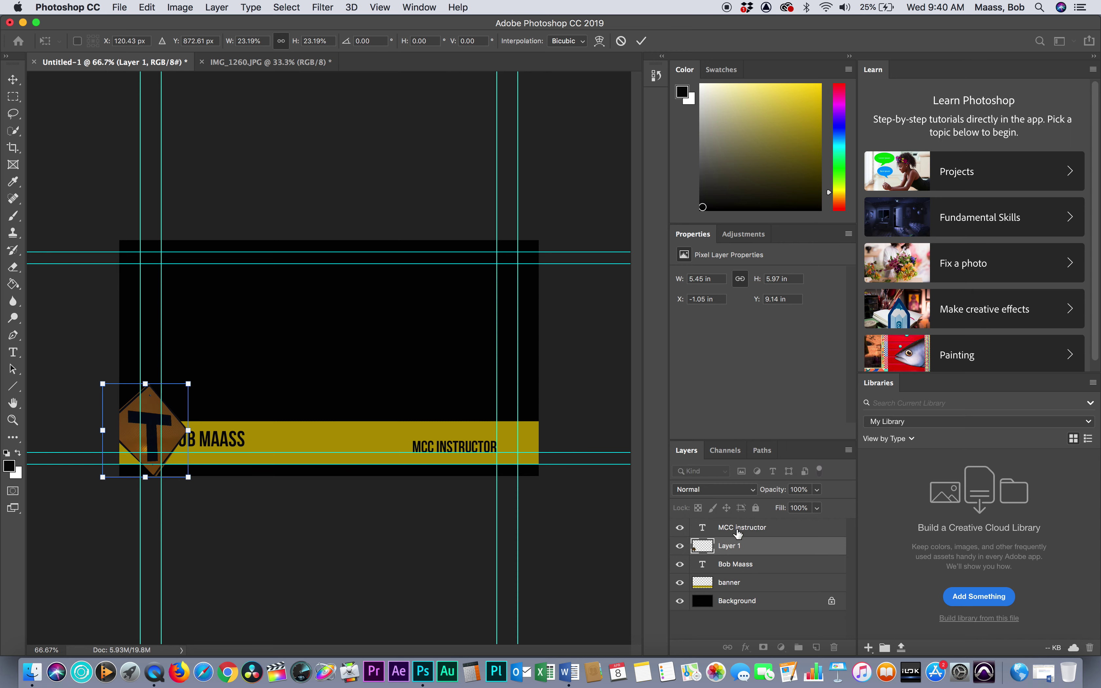
Commit the sign's new size and slide the sign toward the canvas's left edge
{"action": "left_click", "coordinate": [744, 568]}
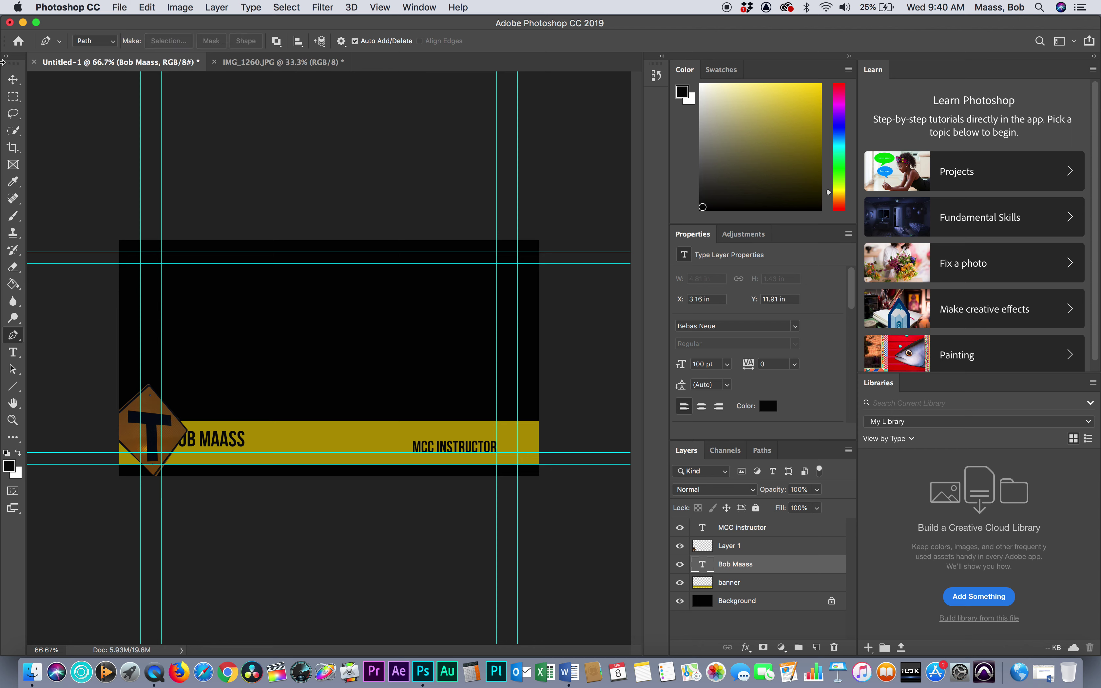
{"action": "left_click", "coordinate": [14, 81]}
{"action": "left_click_drag", "start_coordinate": [214, 440], "coordinate": [251, 448]}
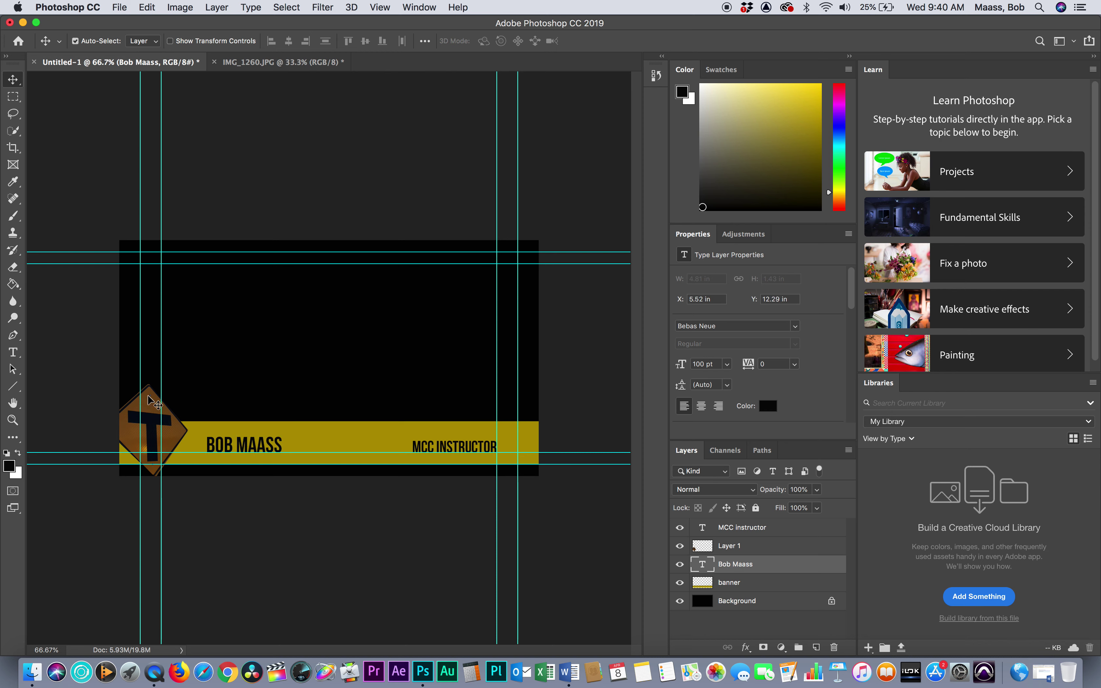
{"action": "left_click", "coordinate": [155, 424]}
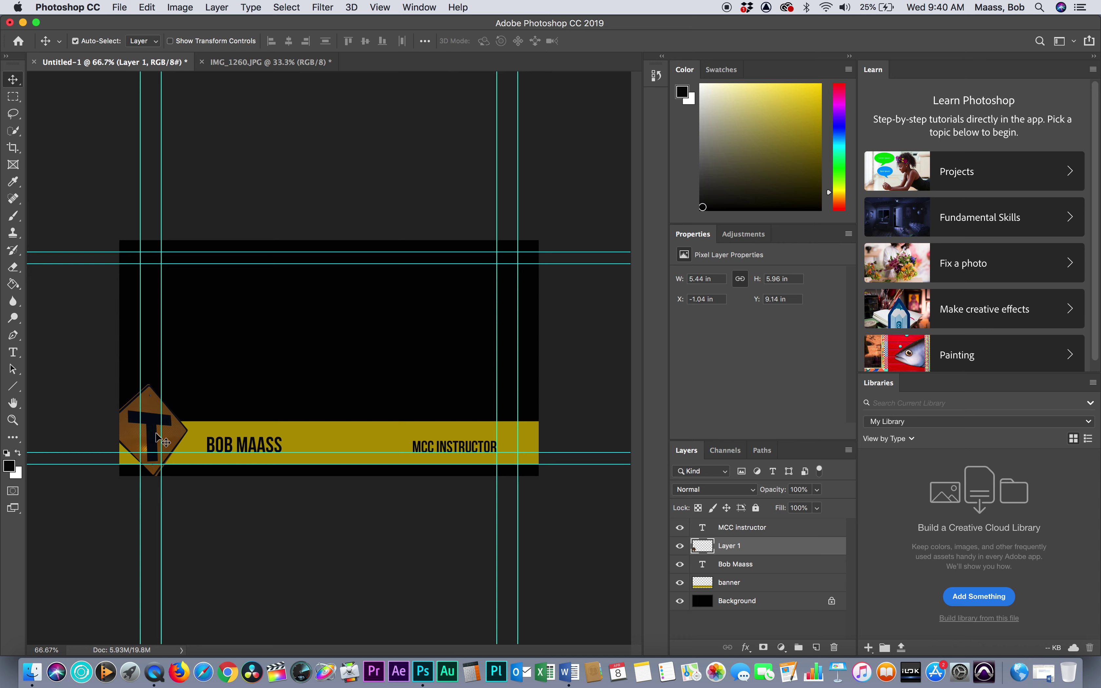
{"action": "left_click_drag", "start_coordinate": [165, 439], "coordinate": [173, 445]}
{"action": "left_click_drag", "start_coordinate": [246, 452], "coordinate": [256, 446]}
Nudge the MCC INSTRUCTOR and name text into place, setting the sign flush at X 0
{"action": "left_click", "coordinate": [428, 446]}
{"action": "left_click_drag", "start_coordinate": [428, 446], "coordinate": [422, 444]}
{"action": "left_click", "coordinate": [262, 438]}
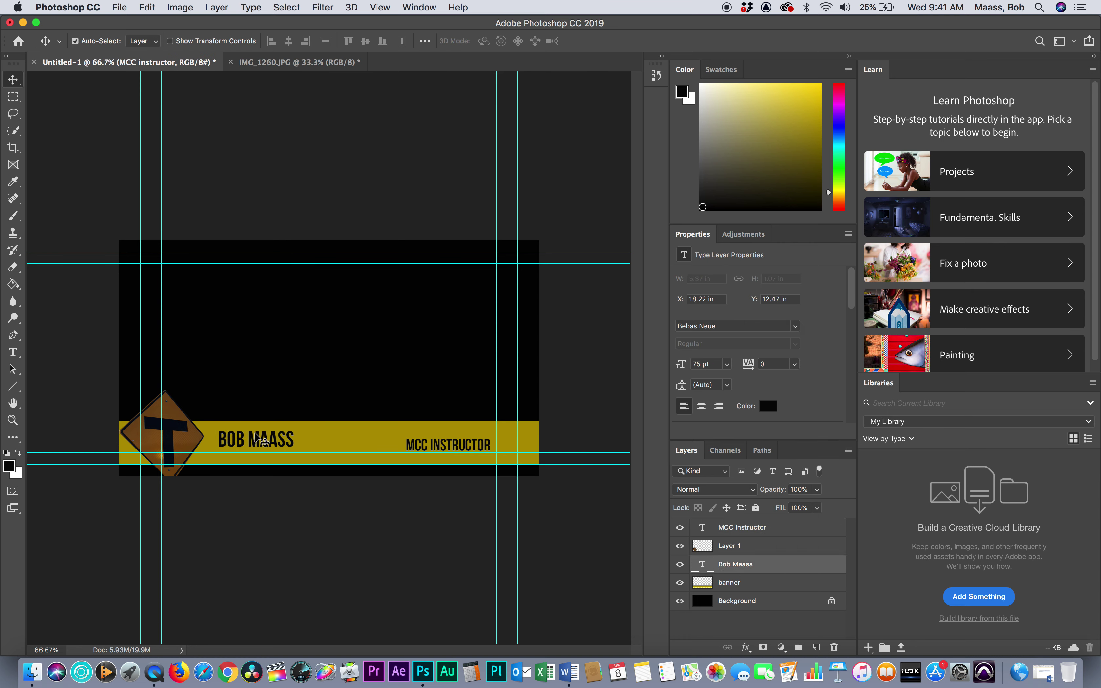
{"action": "left_click_drag", "start_coordinate": [154, 449], "coordinate": [161, 450]}
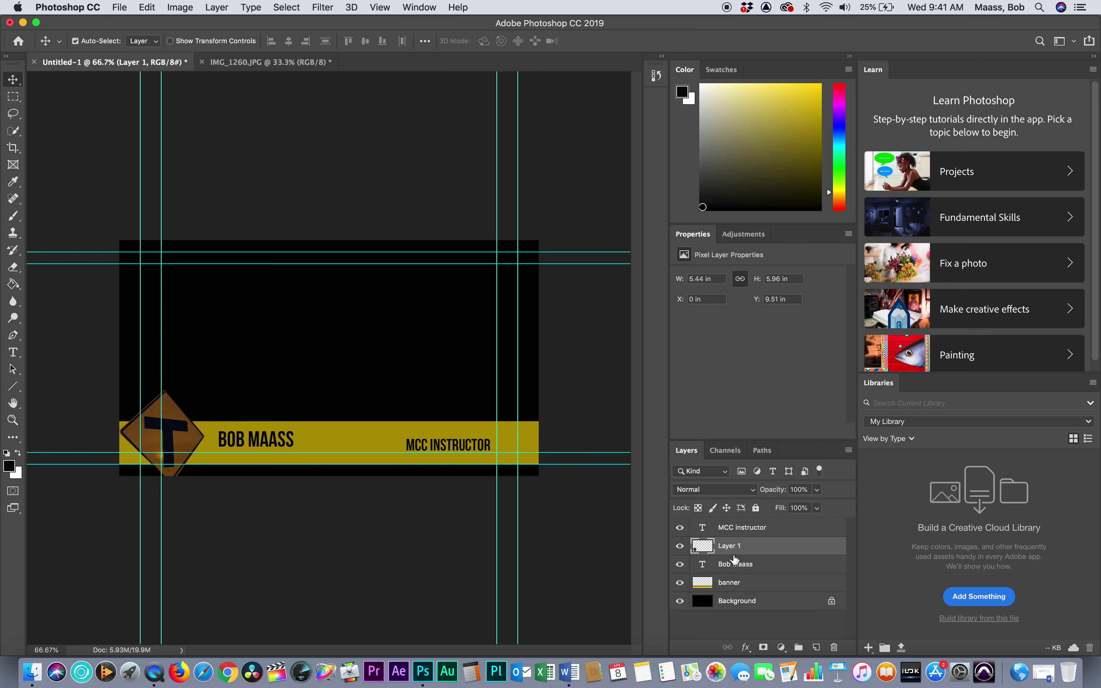
Drag Layer 1 beneath the name text layer, just above the banner layer
{"action": "left_click_drag", "start_coordinate": [731, 549], "coordinate": [732, 569]}
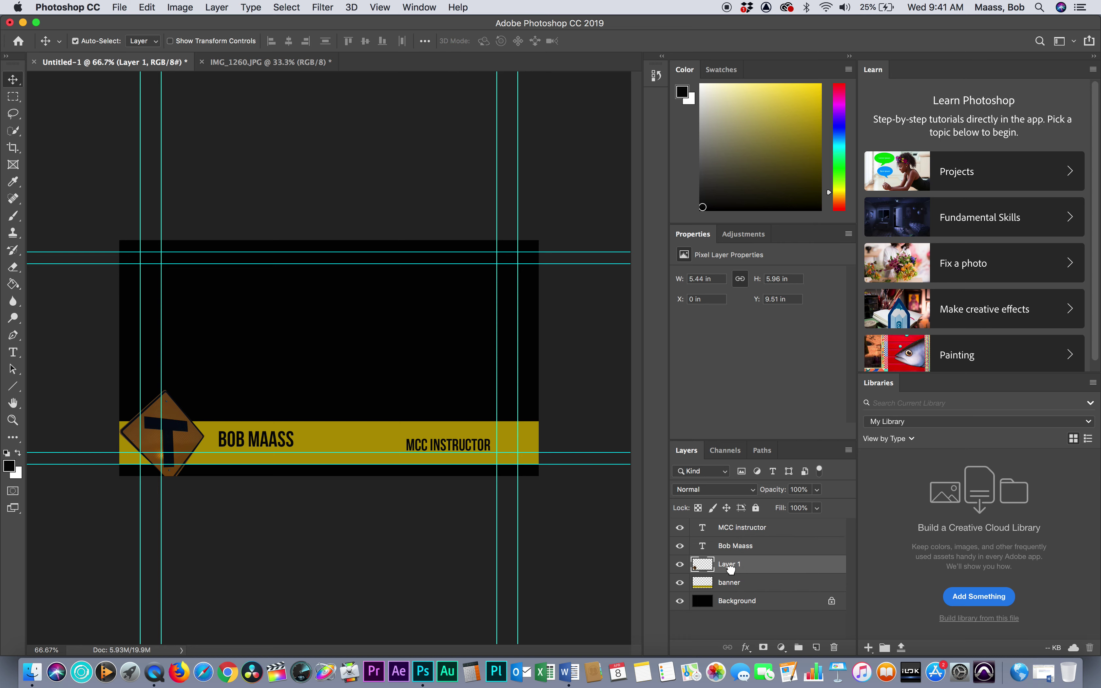
Delete the black Background layer, leaving banner, sign and text on transparency
{"action": "left_click", "coordinate": [731, 605]}
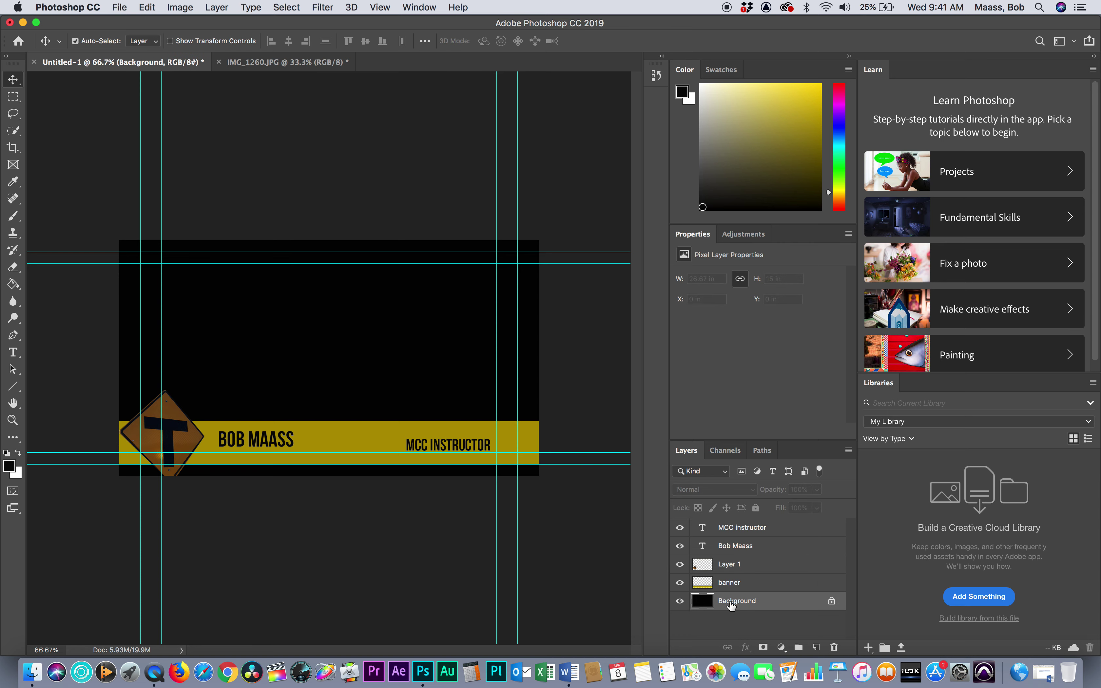
{"action": "left_click", "coordinate": [833, 648]}
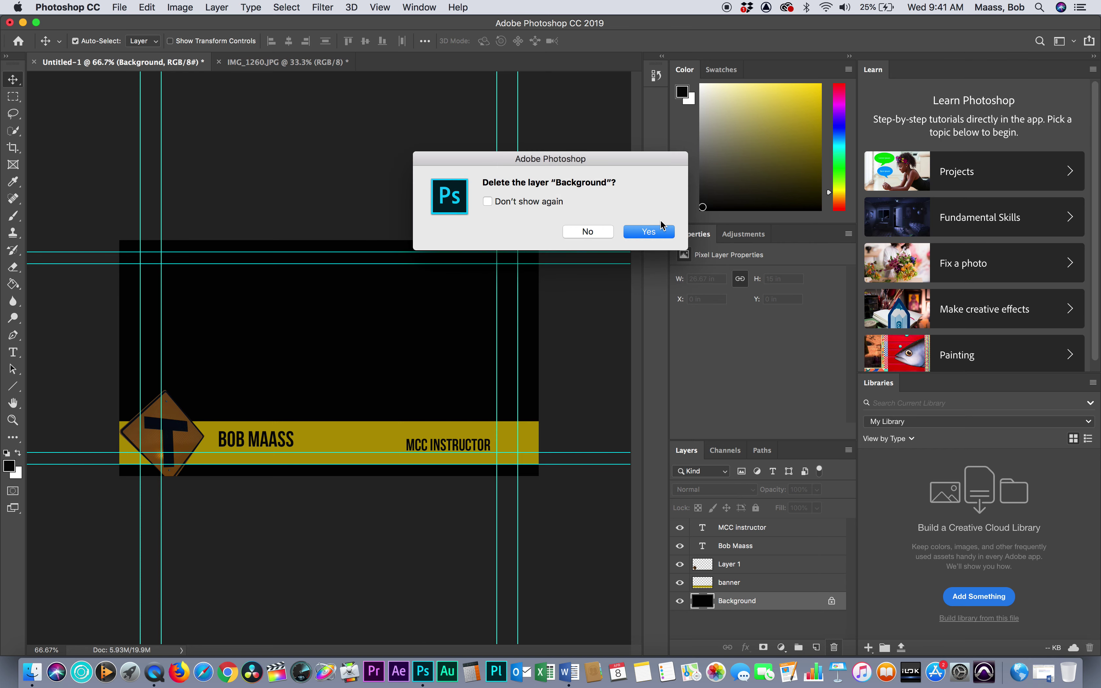
{"action": "left_click", "coordinate": [658, 232]}
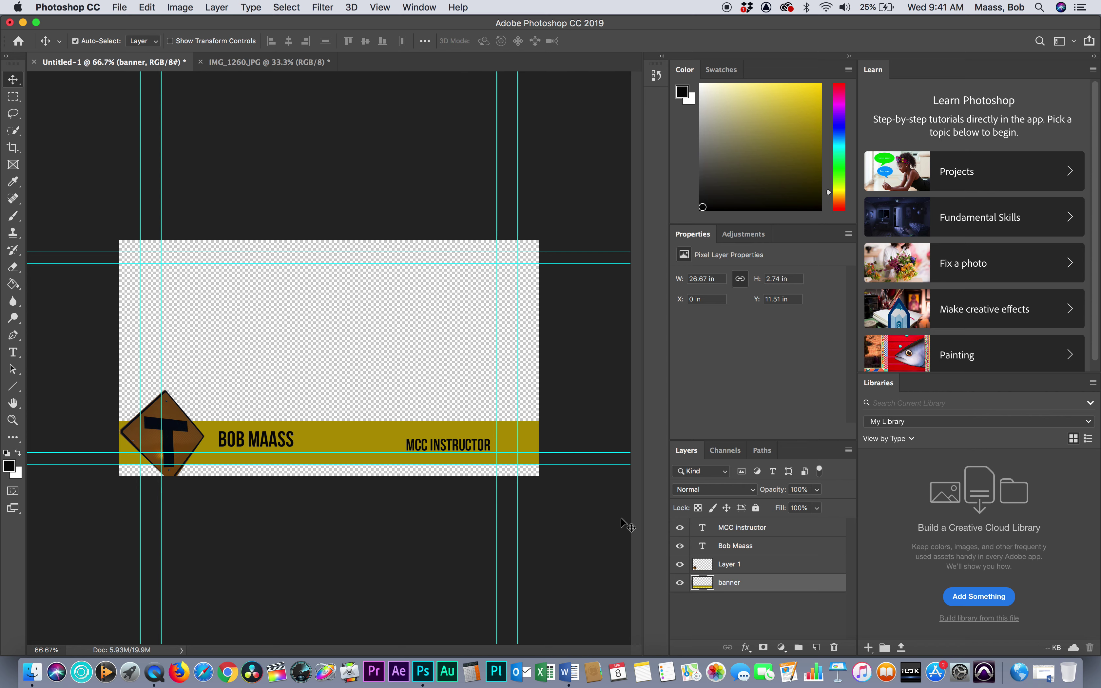
Apply Brightness/Contrast to the sign layer with brightness 50 and contrast 13
{"action": "left_click", "coordinate": [730, 568]}
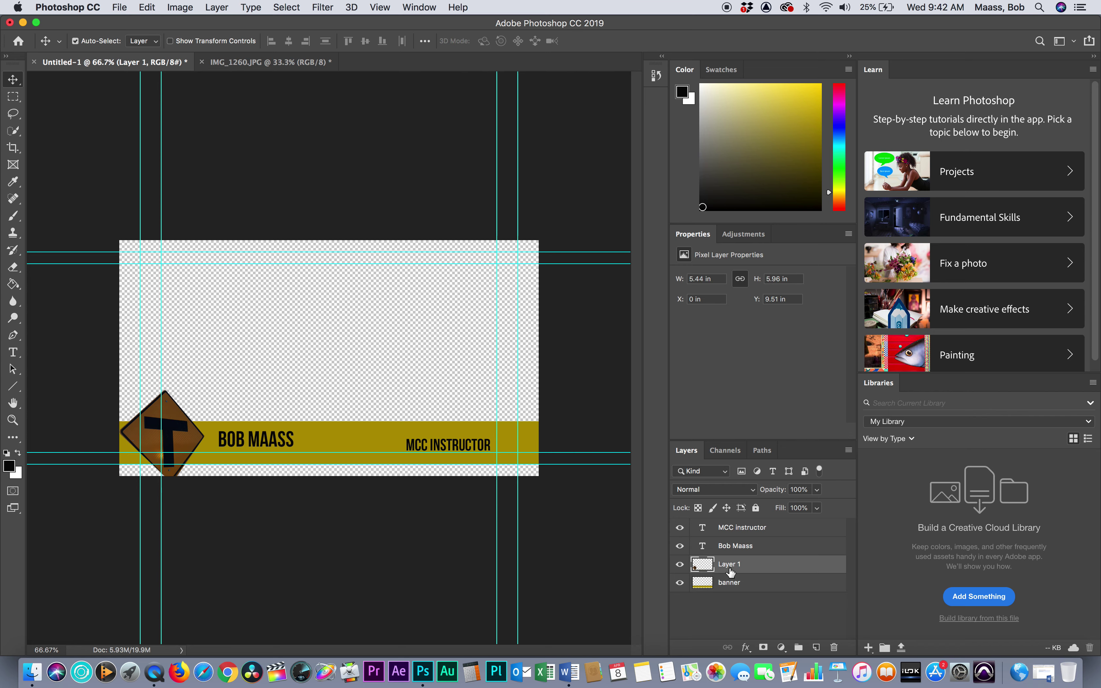
{"action": "left_click", "coordinate": [214, 9]}
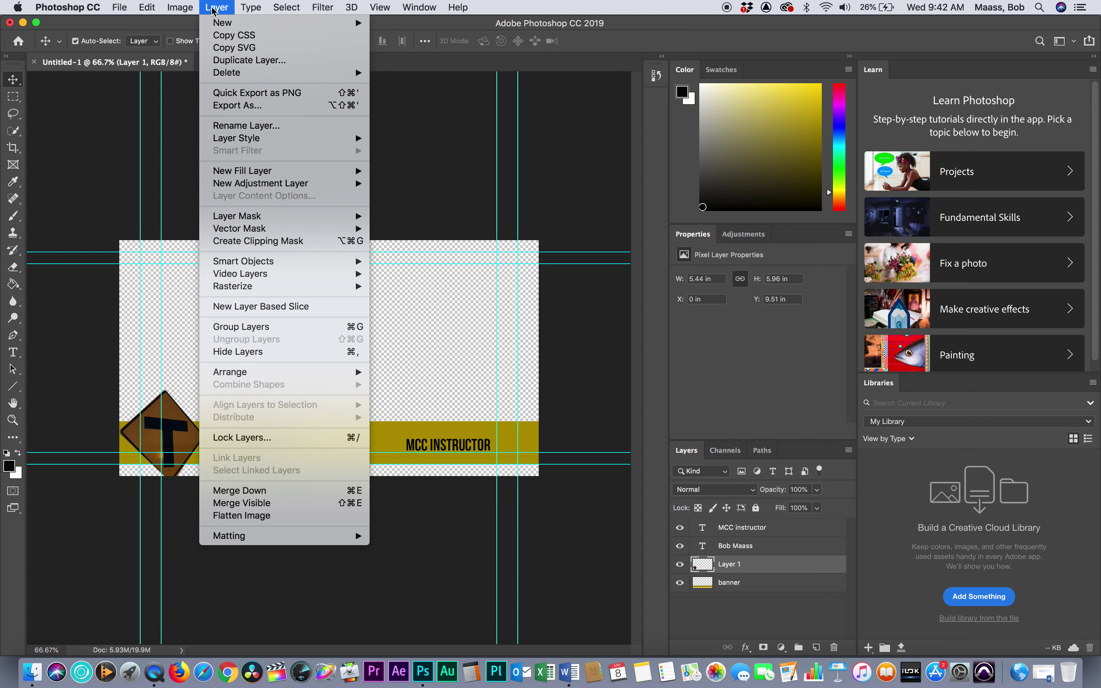
{"action": "mouse_move", "coordinate": [188, 9]}
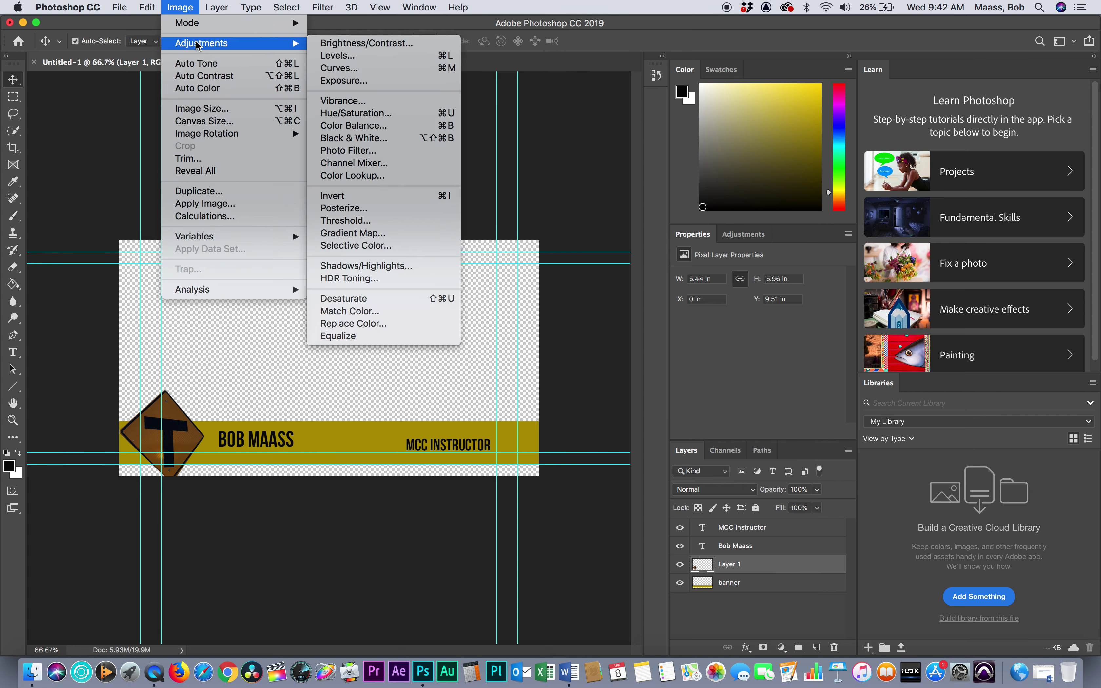
{"action": "key", "text": "Escape"}
{"action": "key", "text": "Escape"}
{"action": "left_click", "coordinate": [188, 6]}
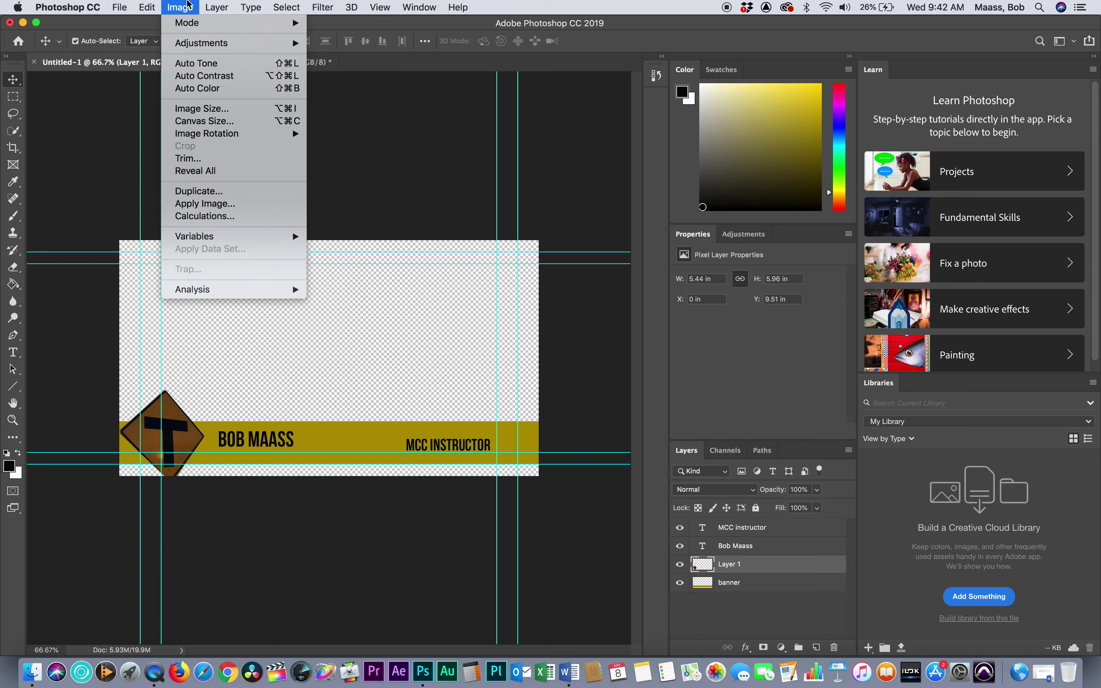
{"action": "left_click", "coordinate": [188, 5]}
{"action": "left_click", "coordinate": [188, 6]}
{"action": "left_click", "coordinate": [188, 6]}
{"action": "left_click", "coordinate": [188, 6]}
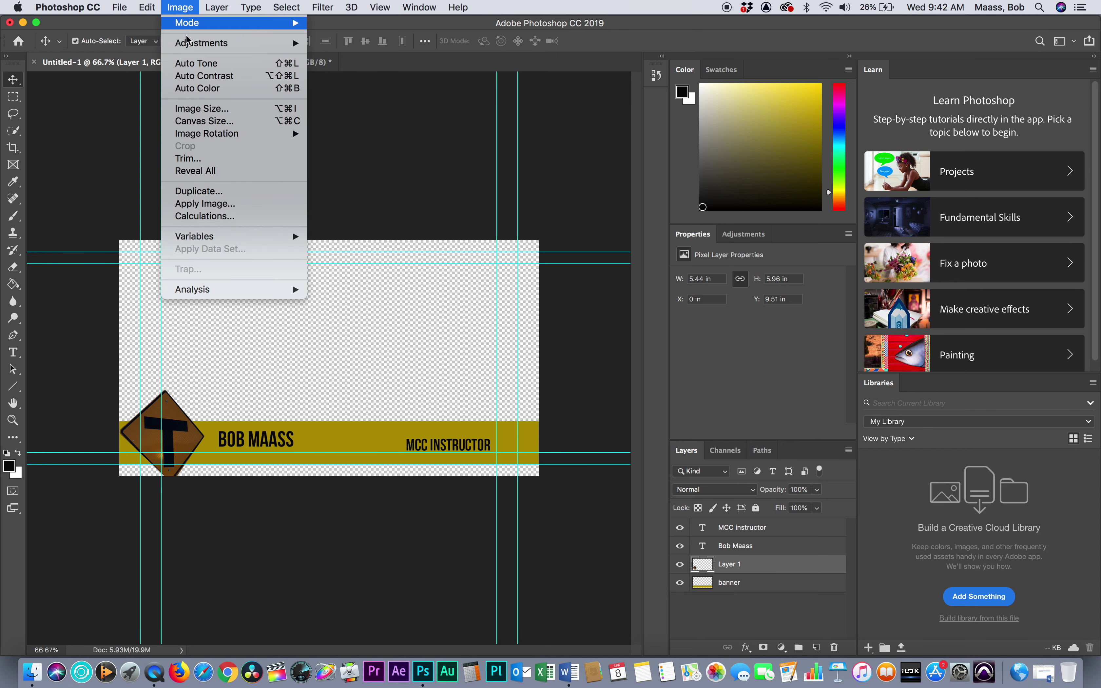
{"action": "mouse_move", "coordinate": [204, 43]}
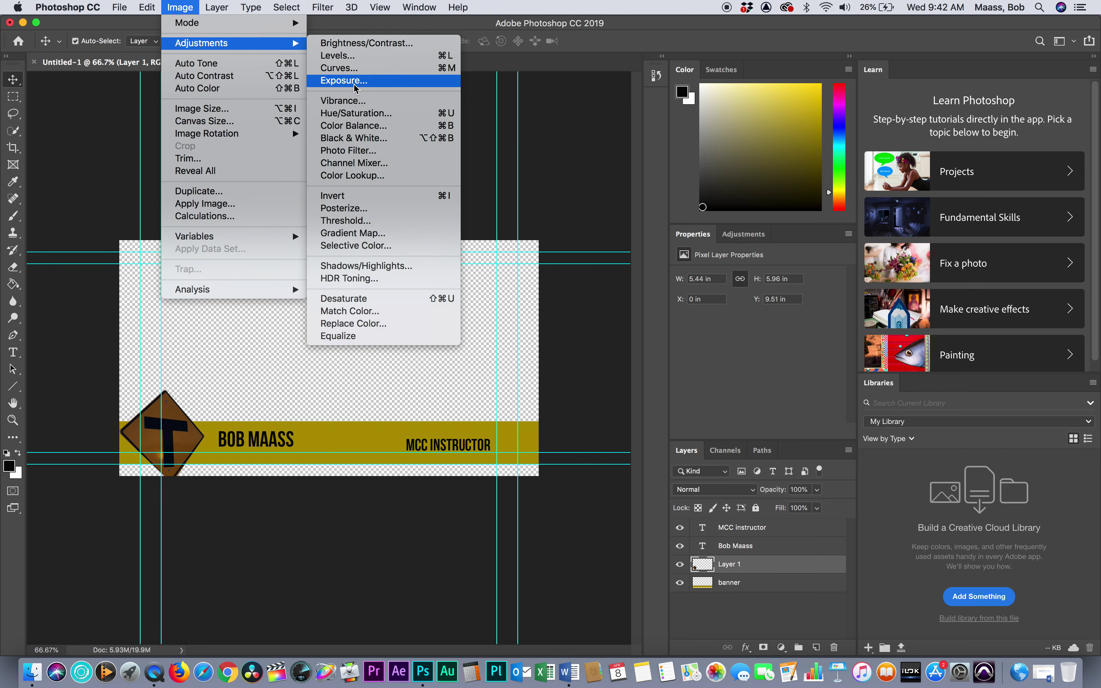
{"action": "left_click", "coordinate": [354, 46]}
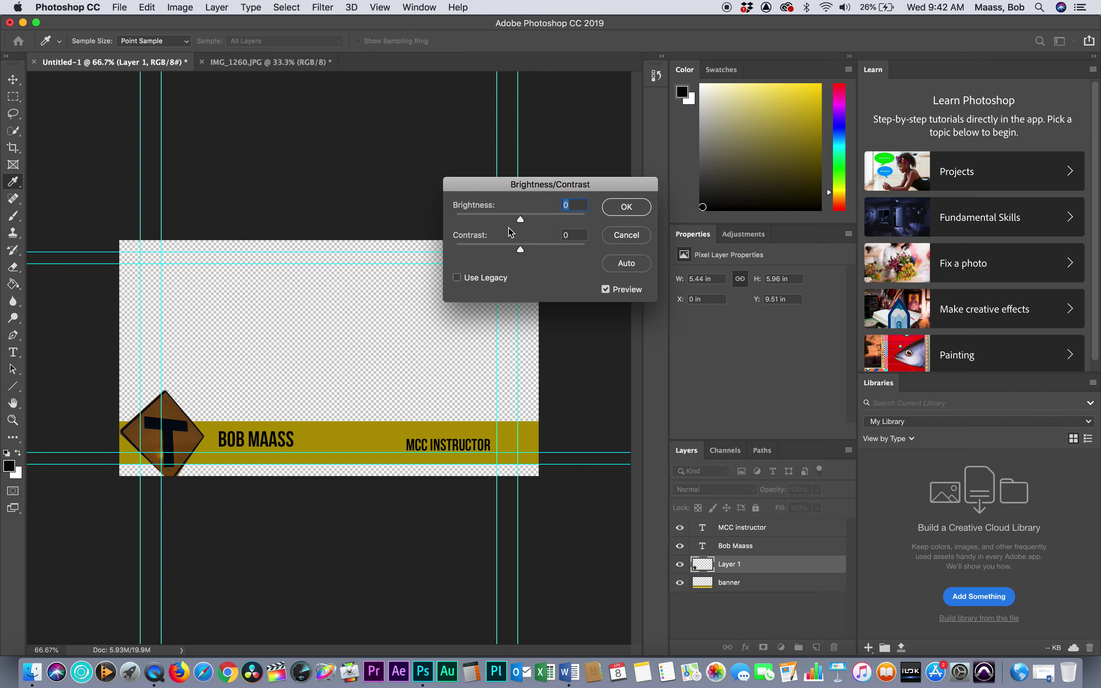
{"action": "left_click_drag", "start_coordinate": [521, 221], "coordinate": [546, 218]}
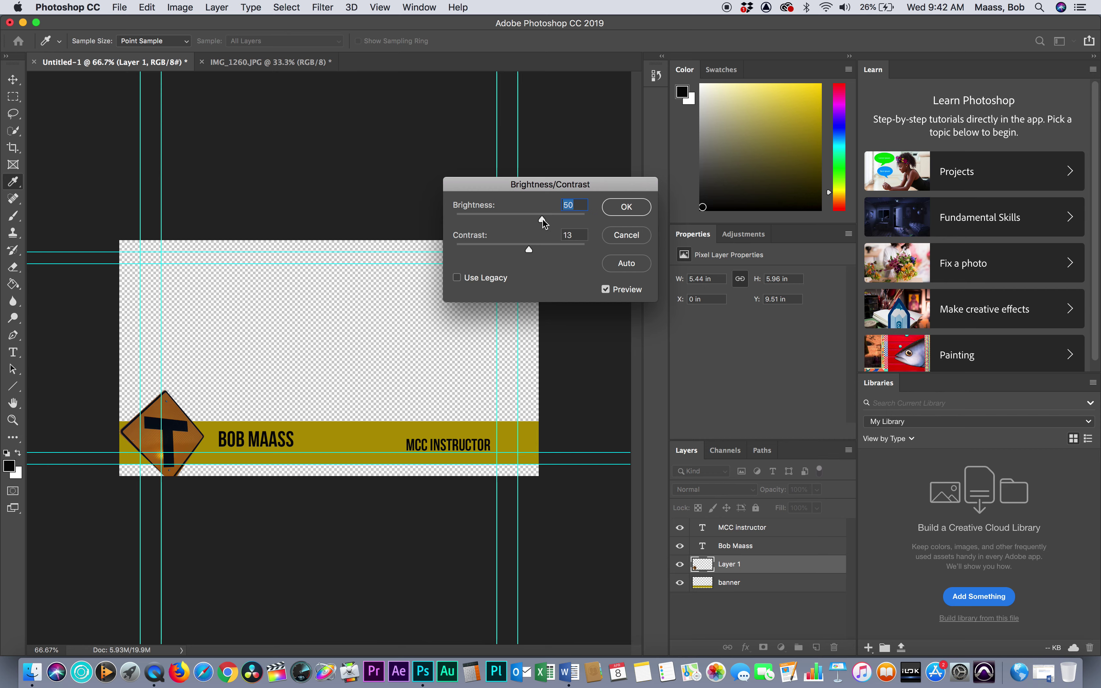
{"action": "left_click", "coordinate": [623, 206]}
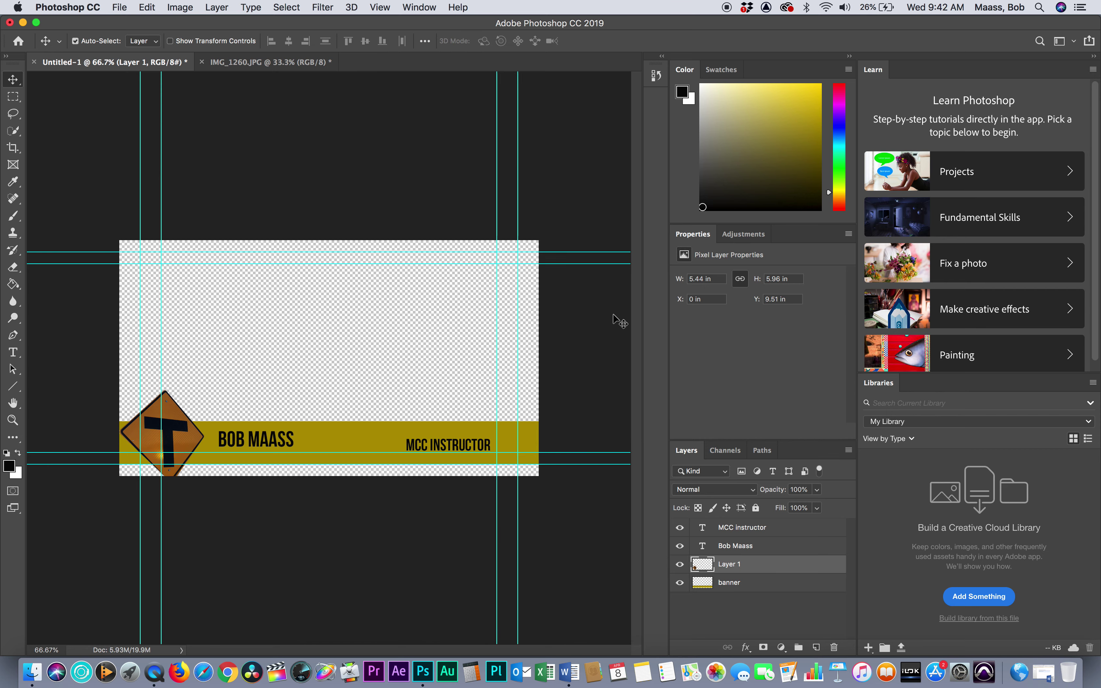
Save as a layered PSD named with the person's name plus 'lower third' in day 5 ae ps pp stuff
{"action": "key", "text": "super+s"}
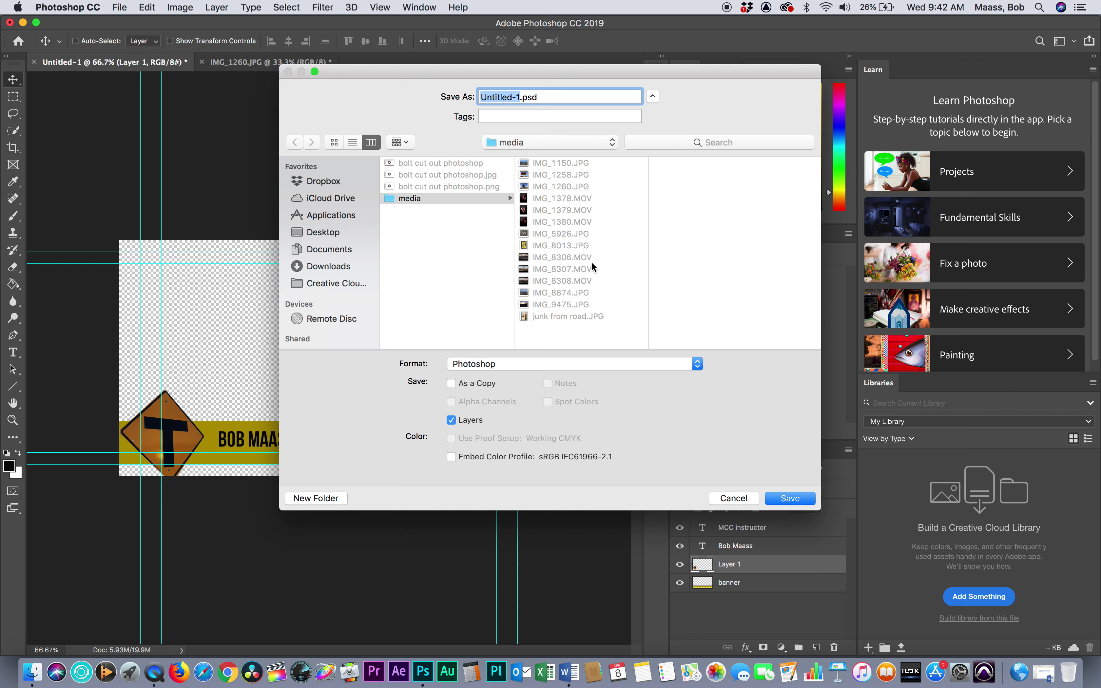
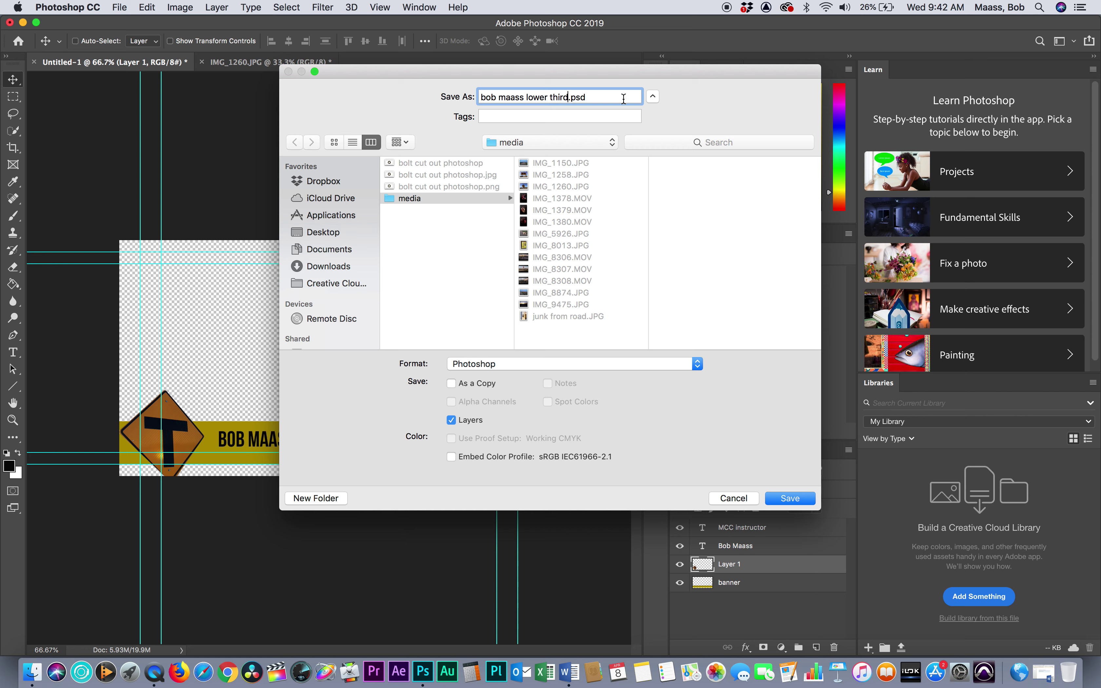
{"action": "left_click", "coordinate": [611, 139]}
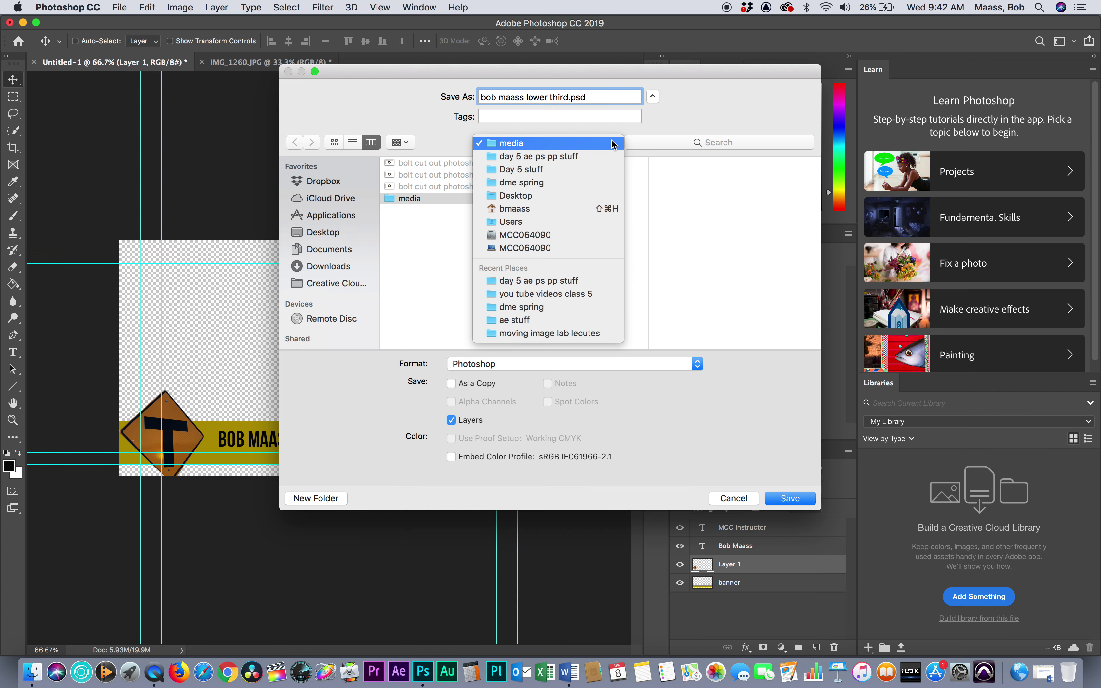
{"action": "left_click", "coordinate": [576, 154]}
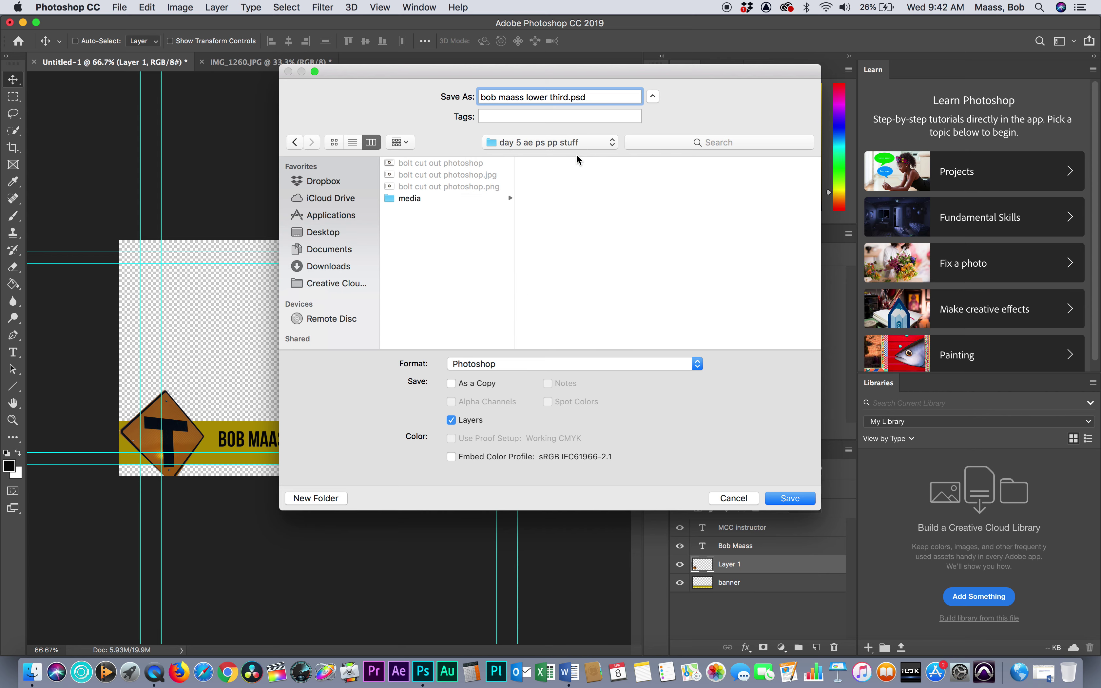
{"action": "left_click", "coordinate": [792, 498]}
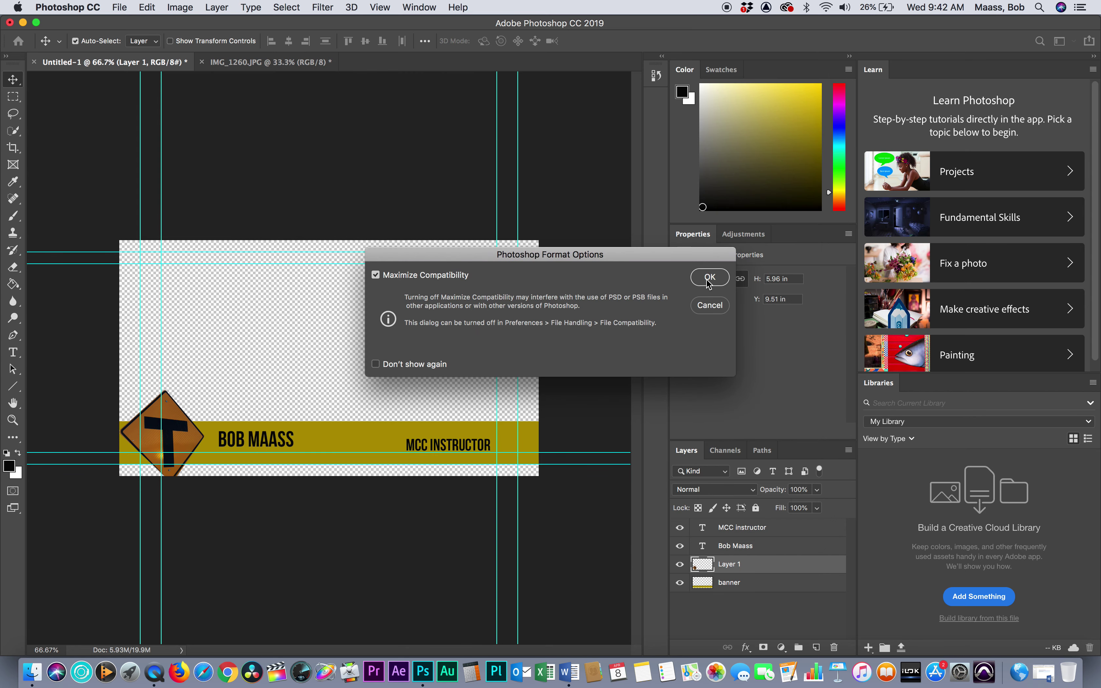
{"action": "left_click", "coordinate": [709, 279]}
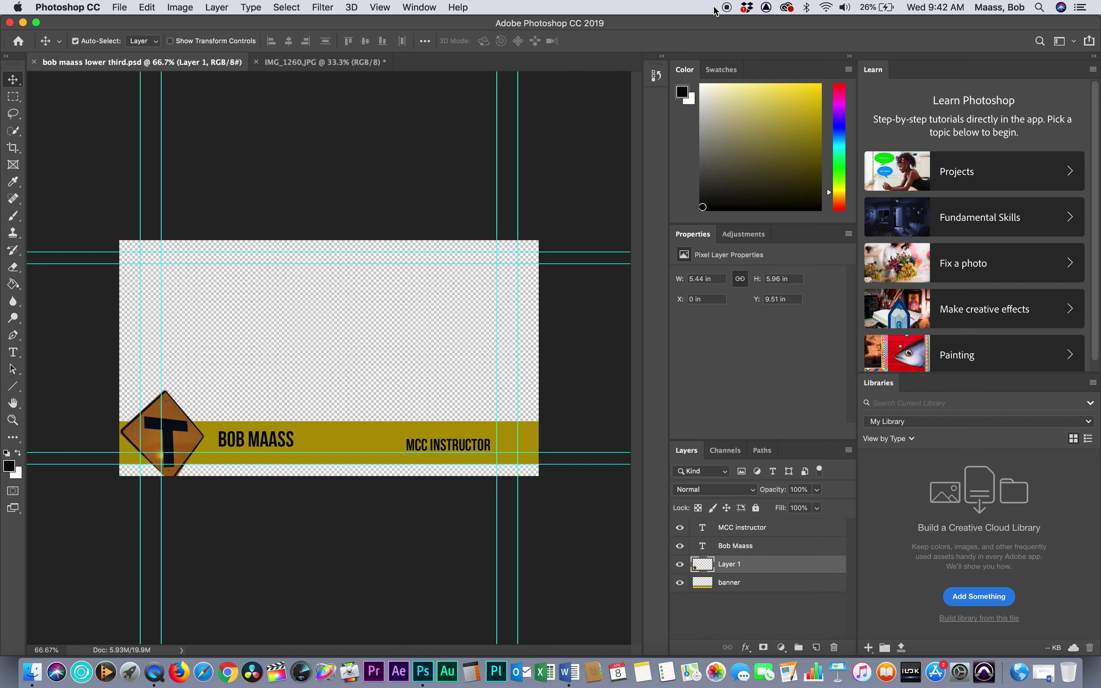